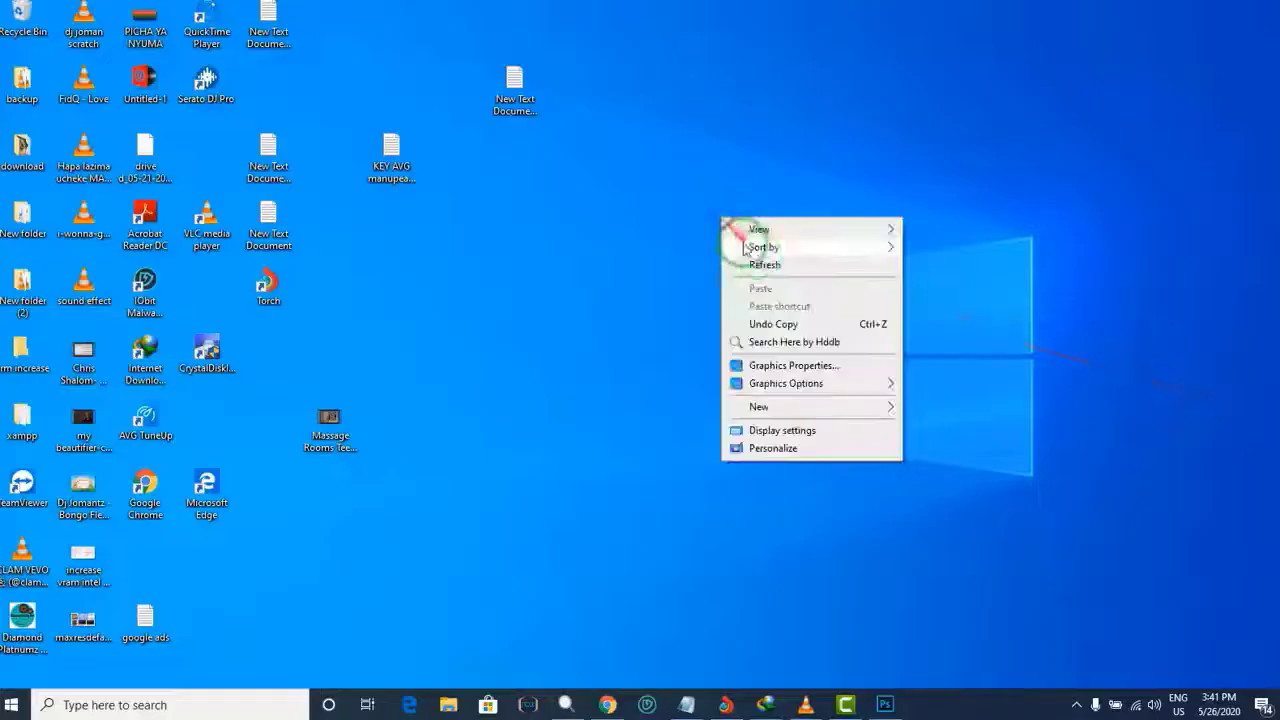
Step: Refresh the desktop repeatedly from its right-click menu
click(765, 257)
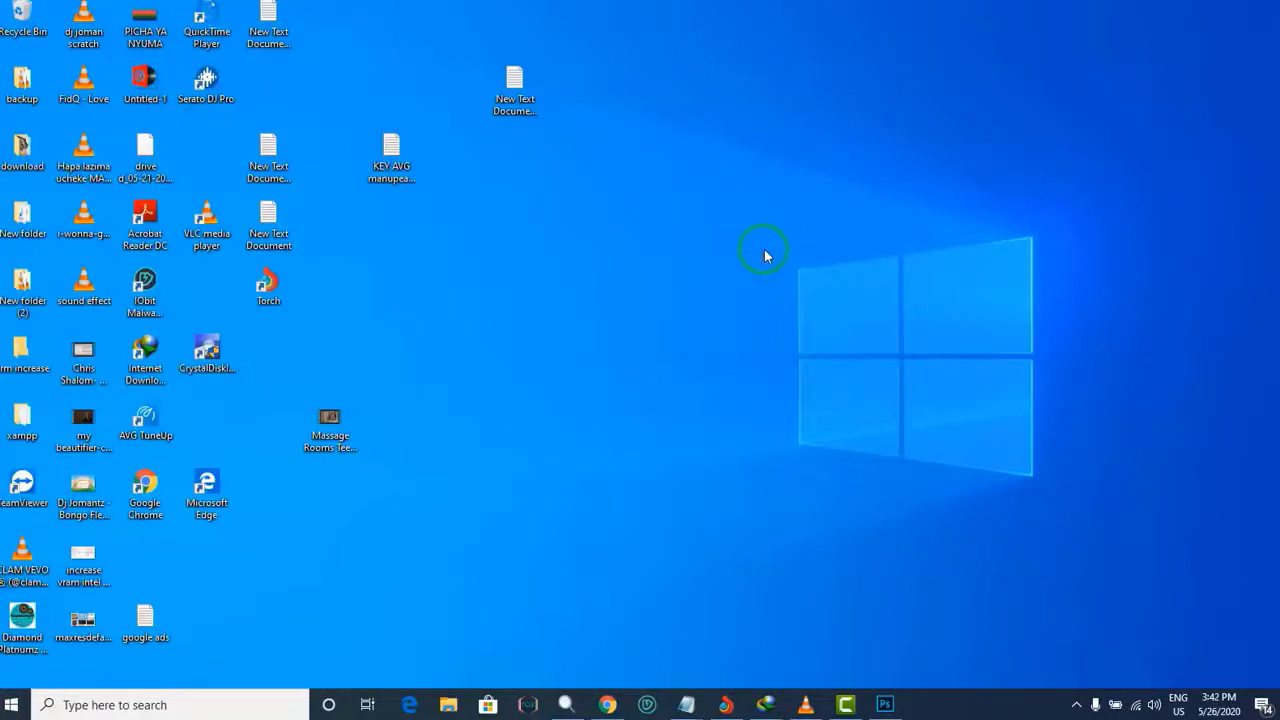
right_click(778, 184)
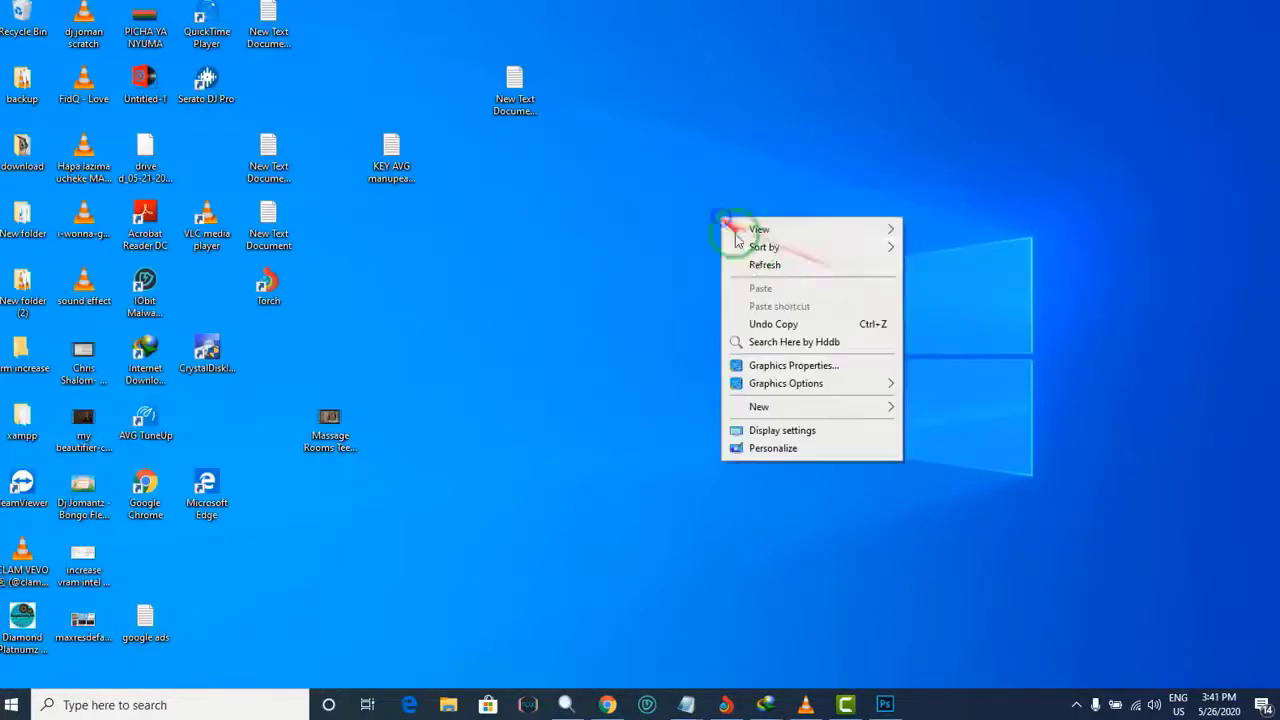
click(765, 260)
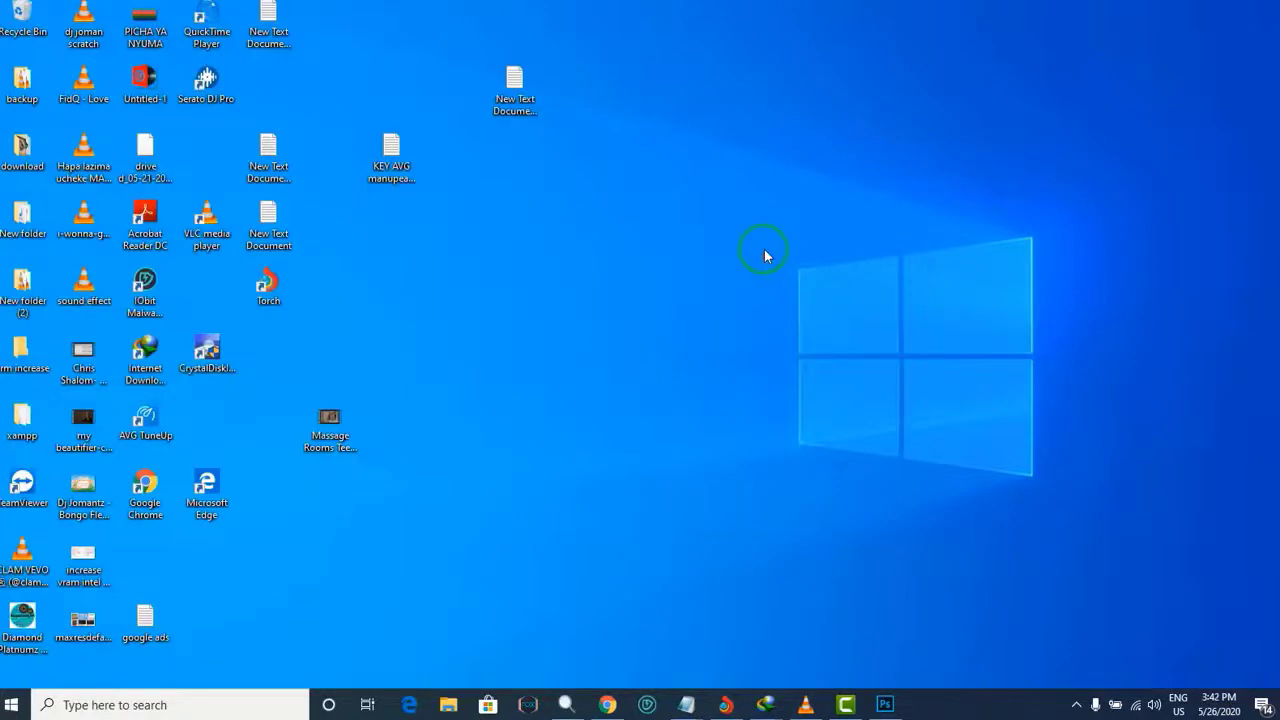
right_click(777, 186)
click(820, 229)
right_click(727, 230)
click(765, 257)
right_click(777, 188)
click(808, 229)
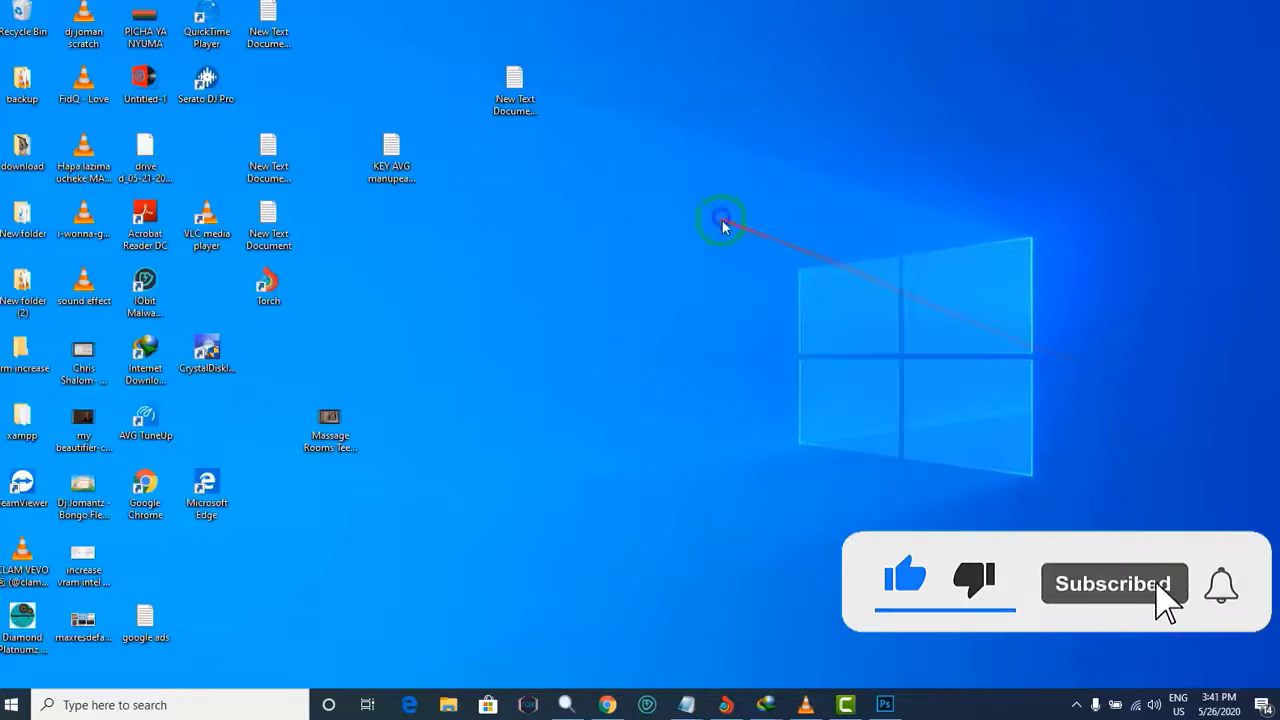
right_click(725, 228)
click(760, 260)
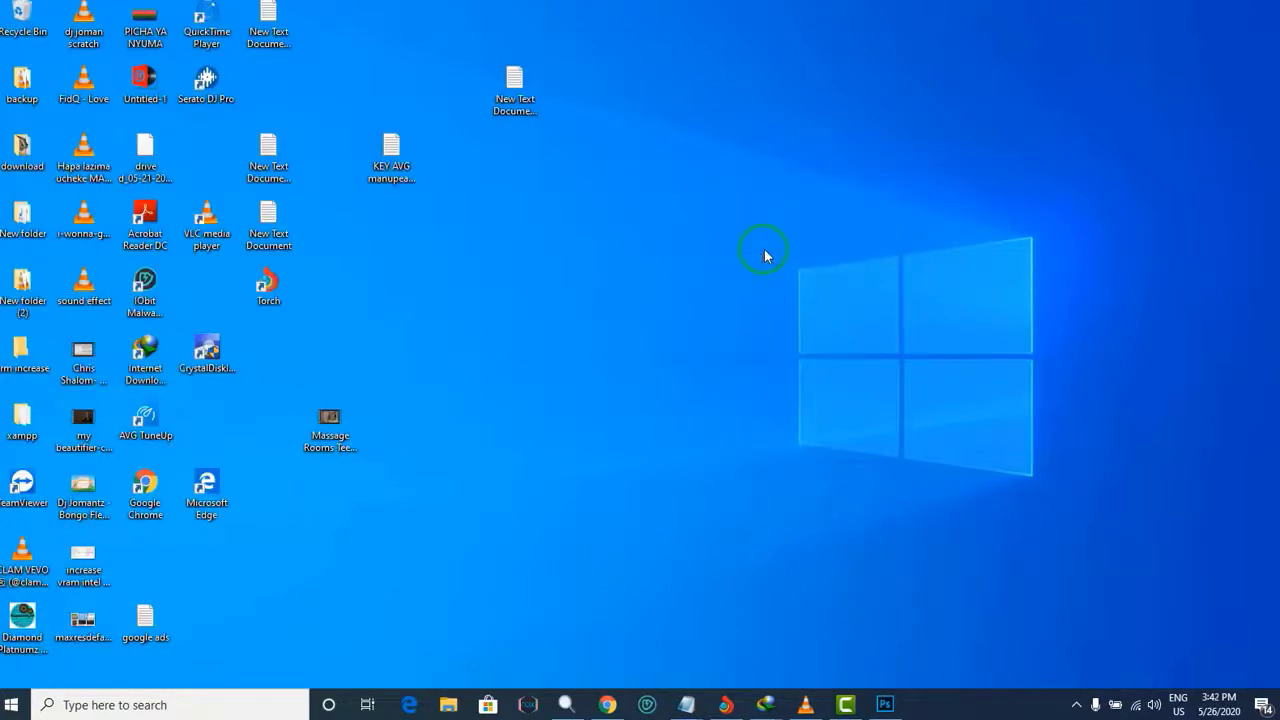
right_click(775, 180)
click(806, 229)
right_click(723, 222)
click(756, 261)
right_click(776, 180)
click(806, 229)
right_click(722, 222)
click(764, 257)
right_click(772, 175)
click(808, 221)
right_click(722, 218)
click(762, 262)
right_click(773, 175)
click(808, 221)
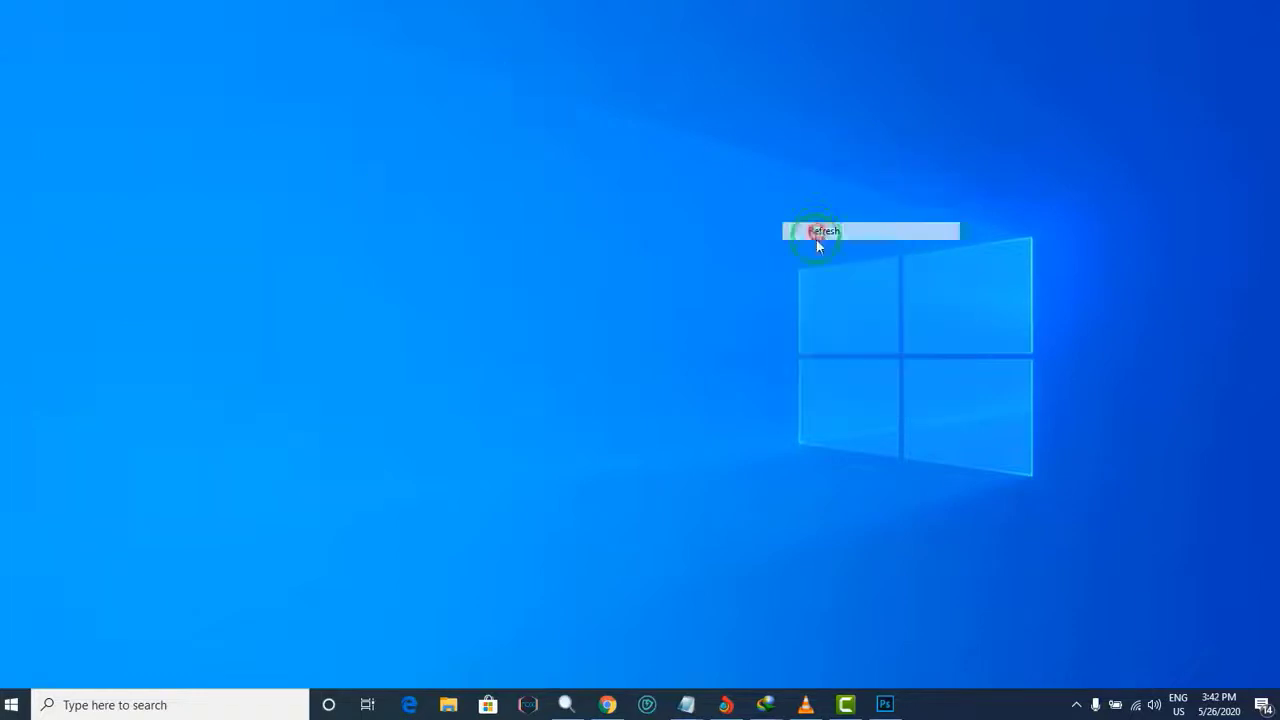
right_click(722, 218)
click(762, 263)
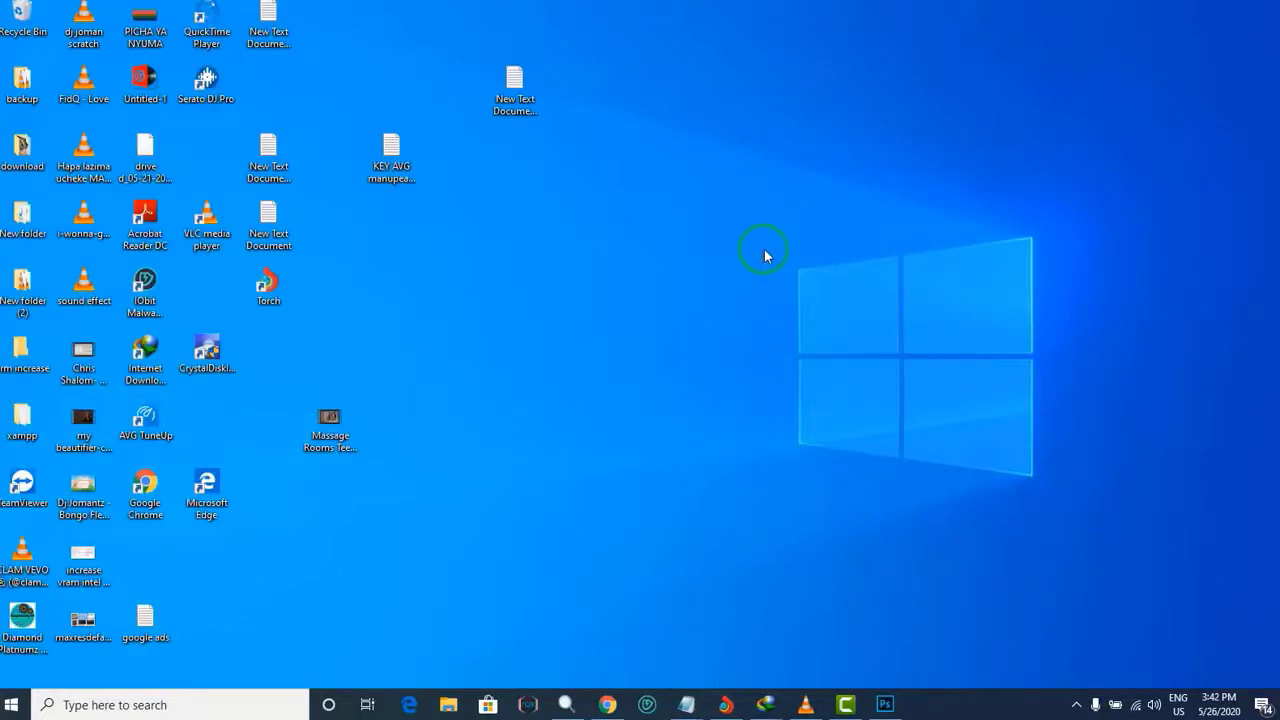
right_click(777, 182)
click(815, 230)
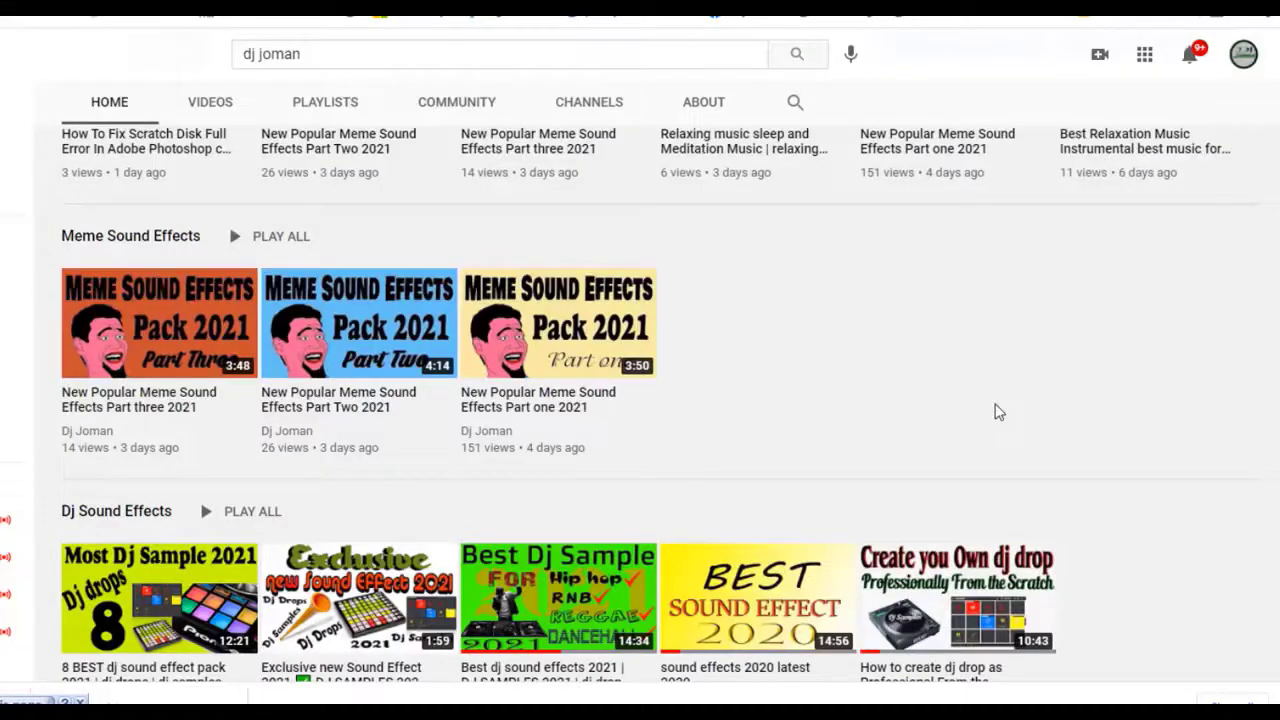
scroll(997, 409, up, 4)
scroll(997, 412, up, 2)
scroll(980, 450, down, 5)
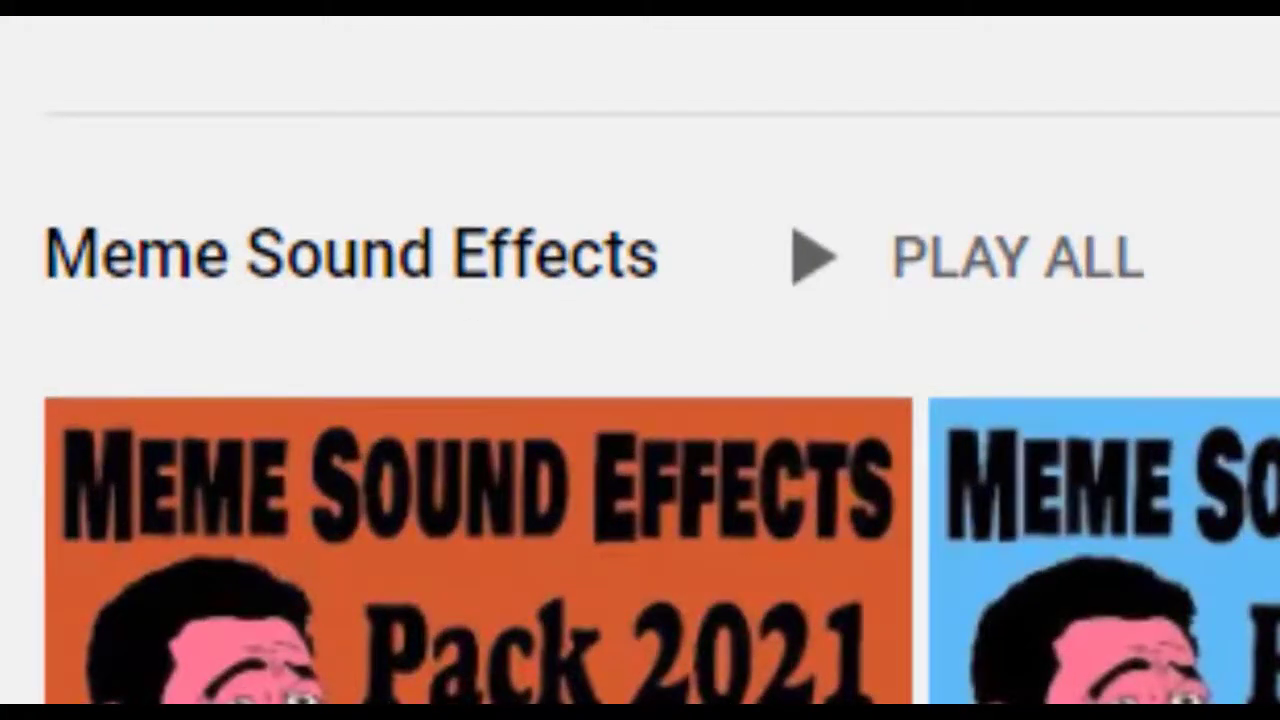
scroll(640, 400, down, 1)
scroll(640, 400, down, 5)
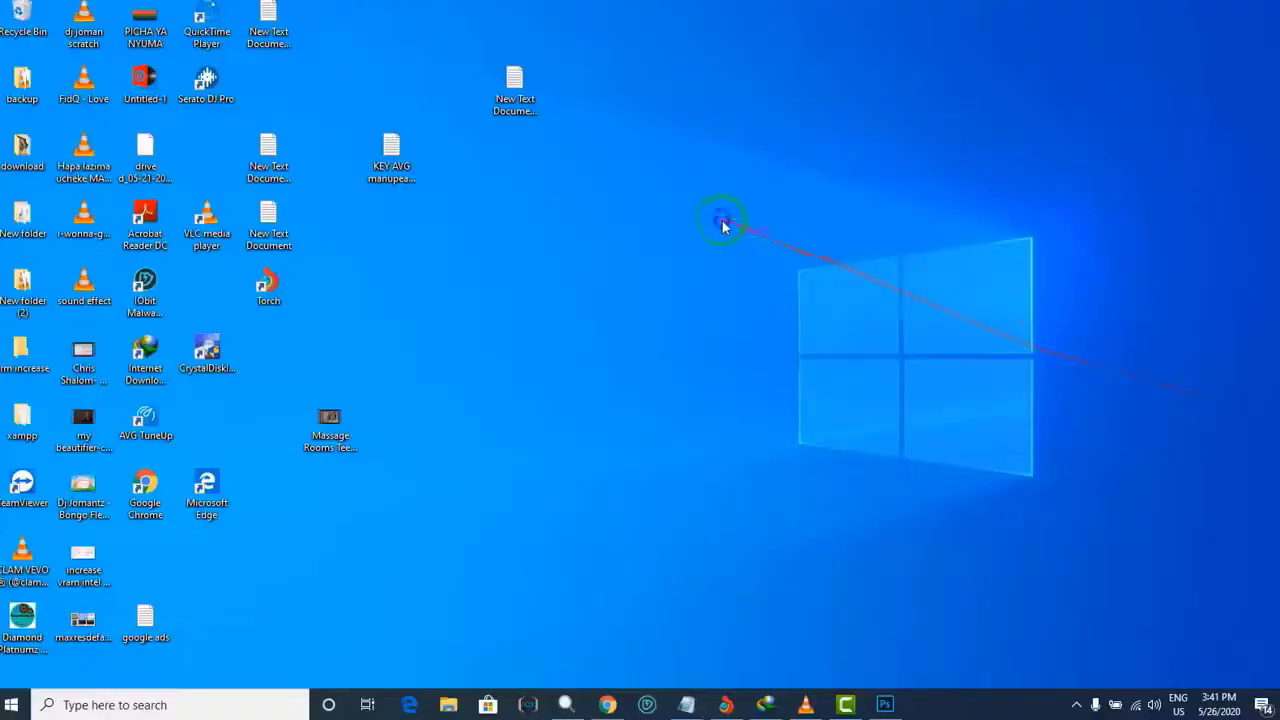
Step: Refresh the desktop twice more, launch Photoshop, and dismiss its 'file is locked' error
right_click(721, 213)
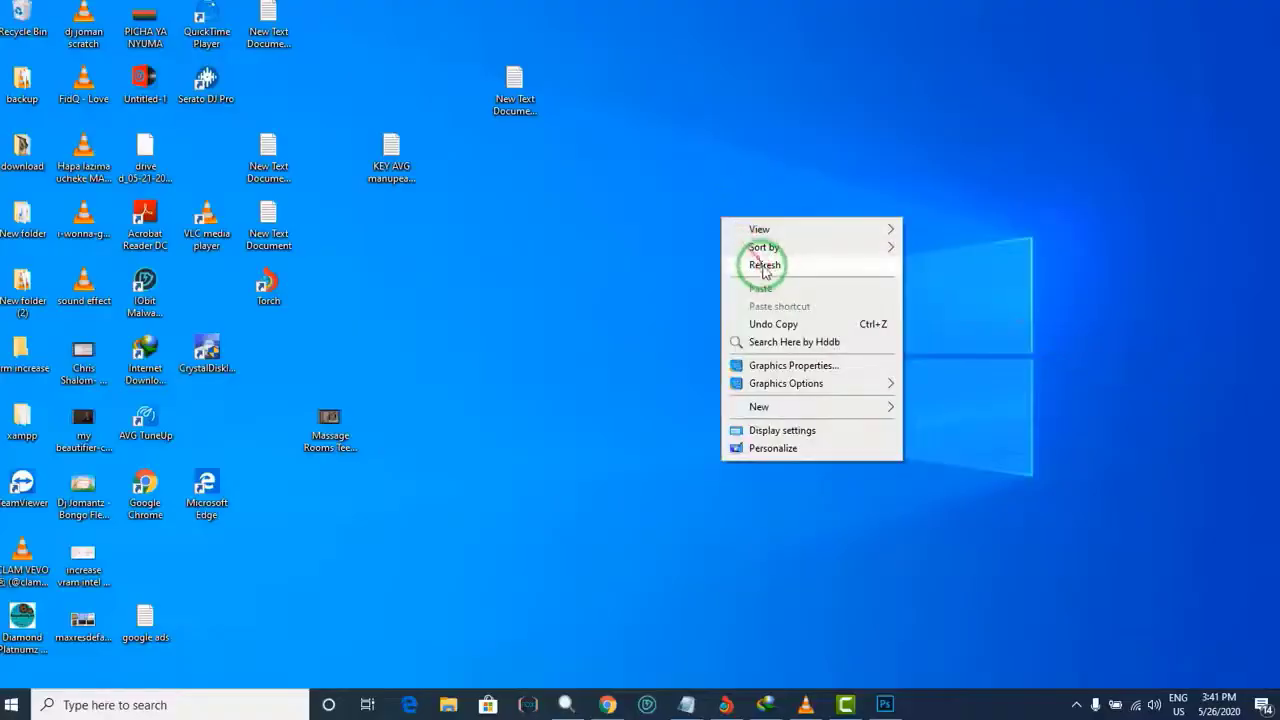
click(749, 263)
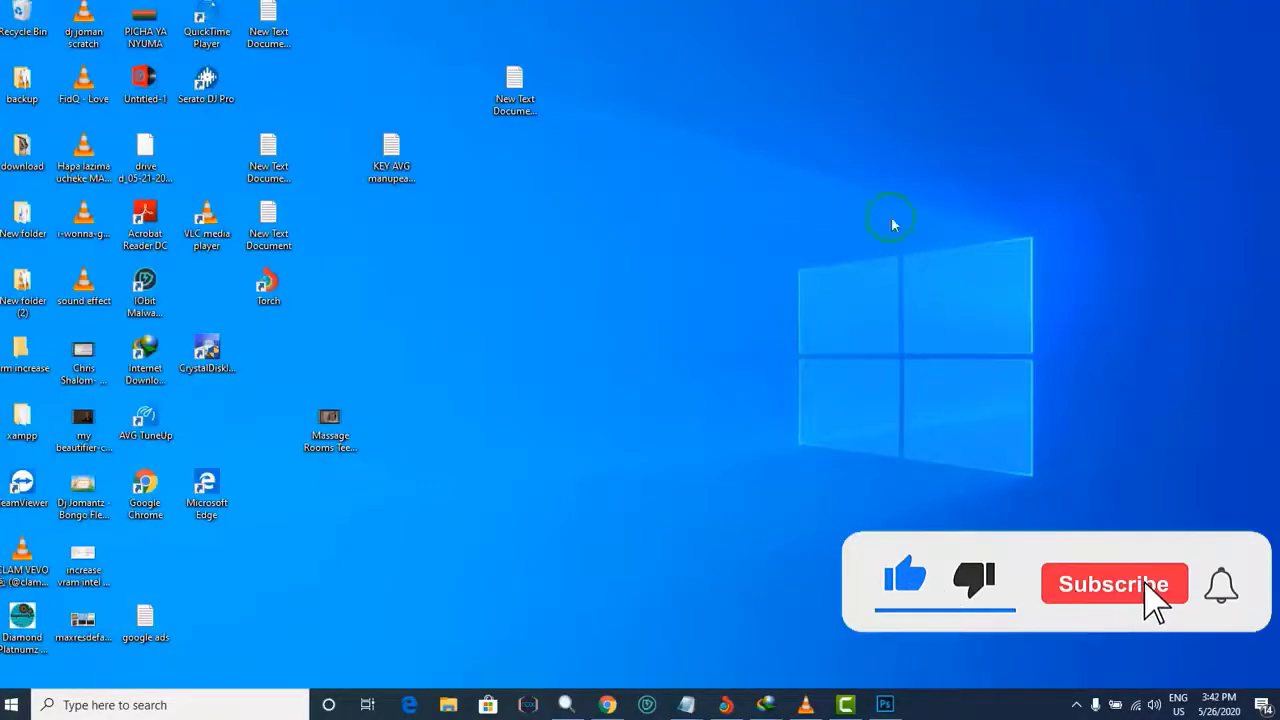
right_click(780, 185)
click(816, 232)
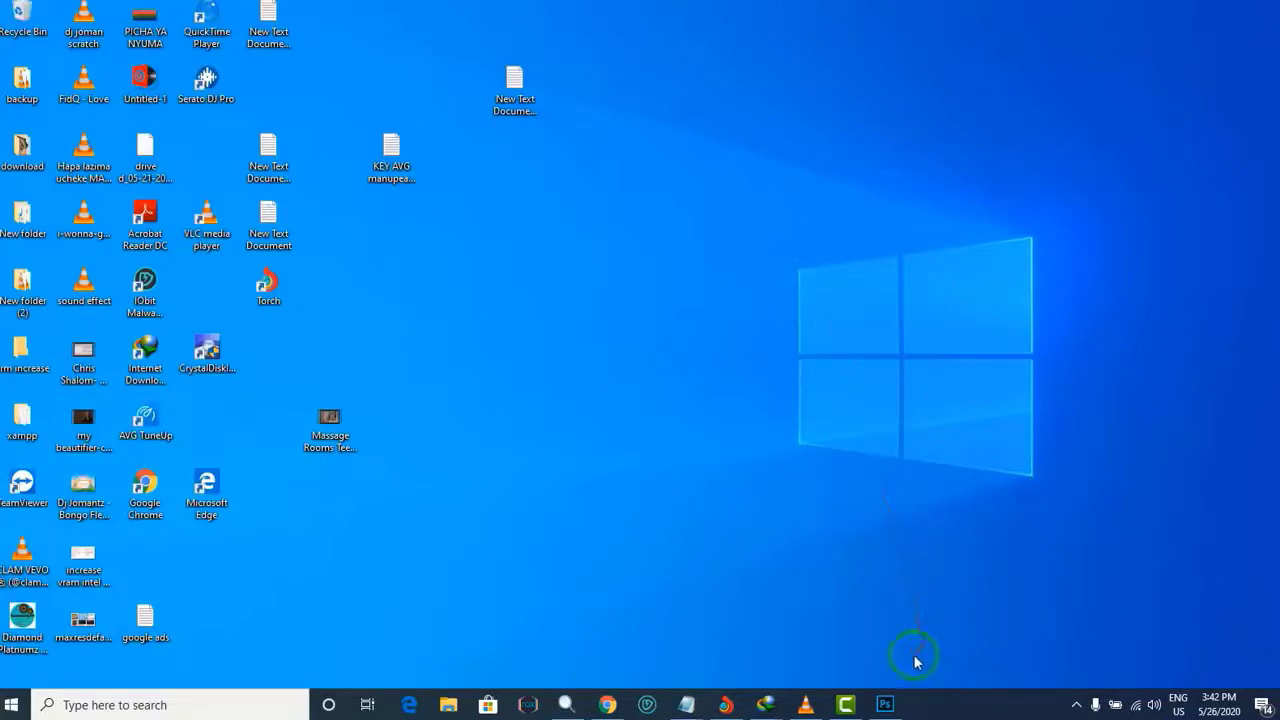
click(885, 703)
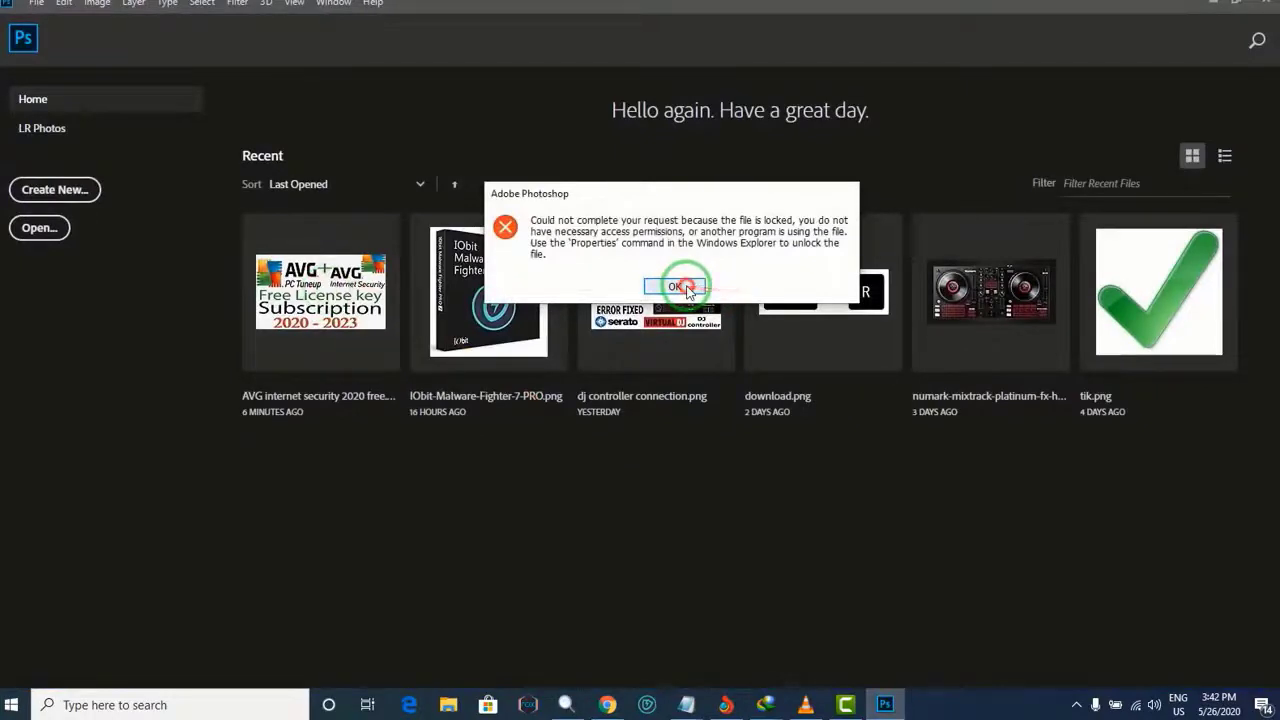
click(686, 288)
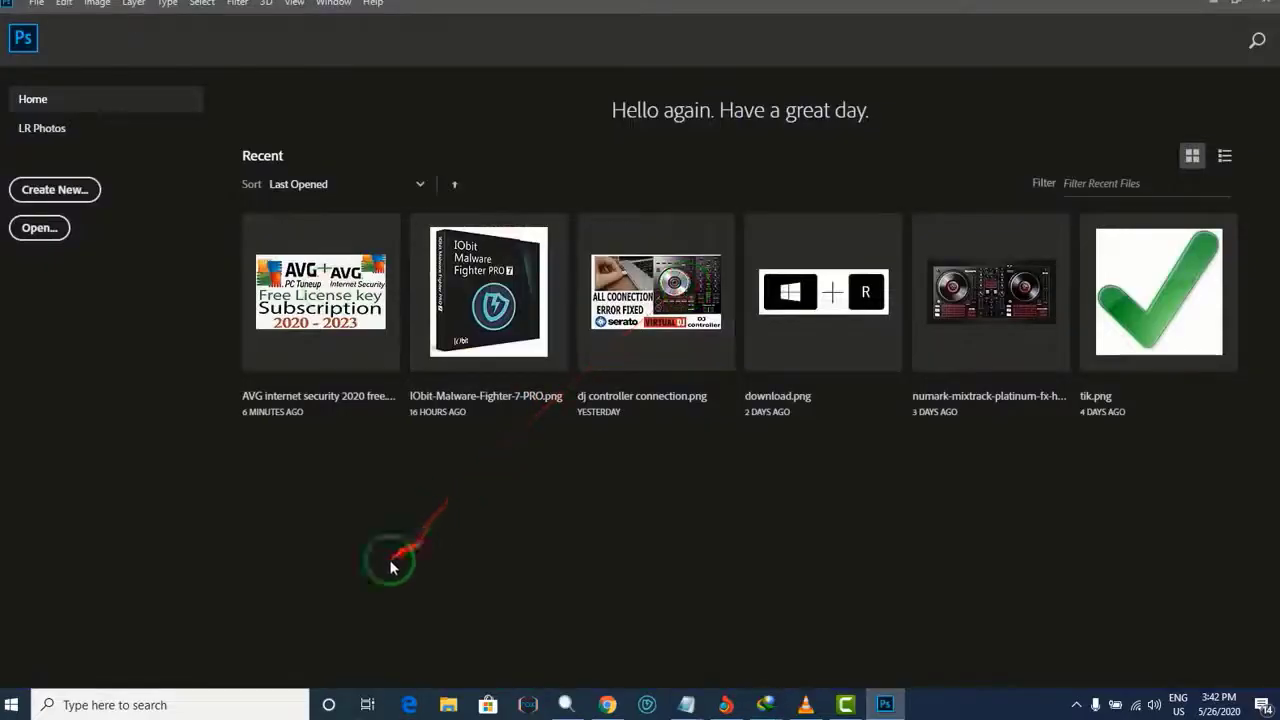
Step: Drag an image from This PC's Downloads folder onto Photoshop and dismiss the repeated lock error
click(15, 707)
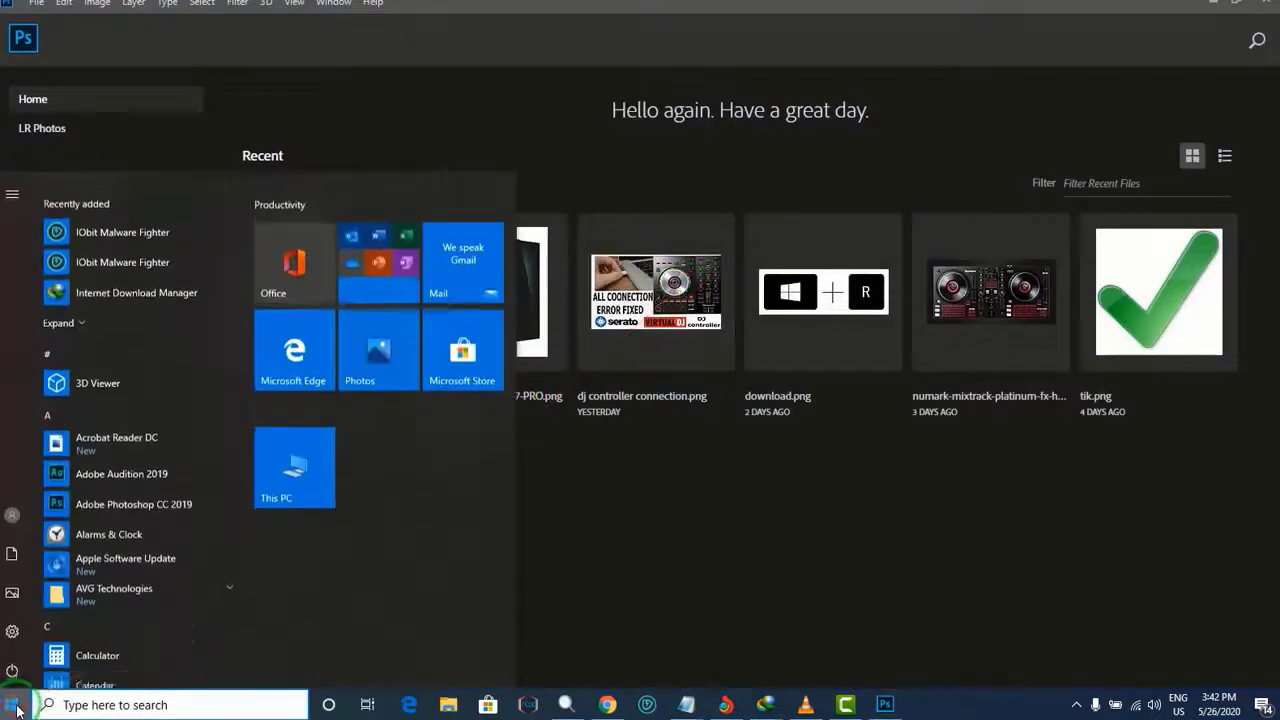
click(305, 420)
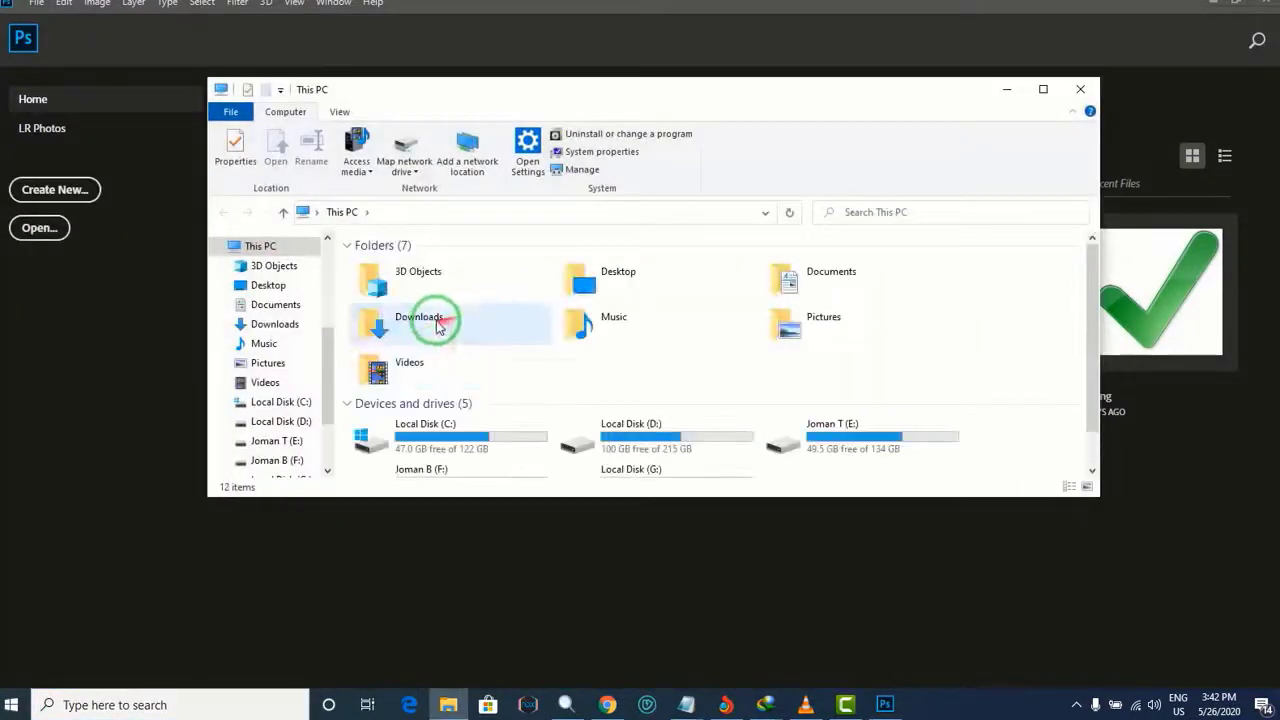
double_click(443, 323)
drag(671, 95, 986, 109)
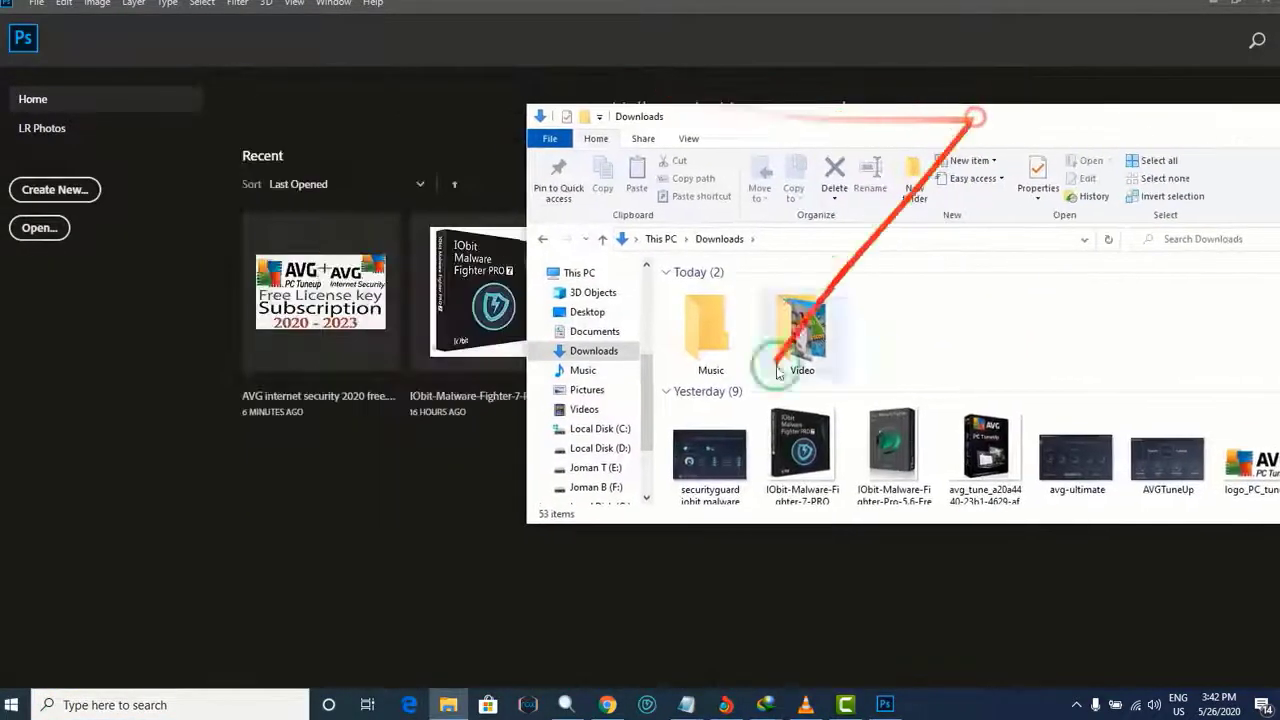
drag(710, 440, 347, 320)
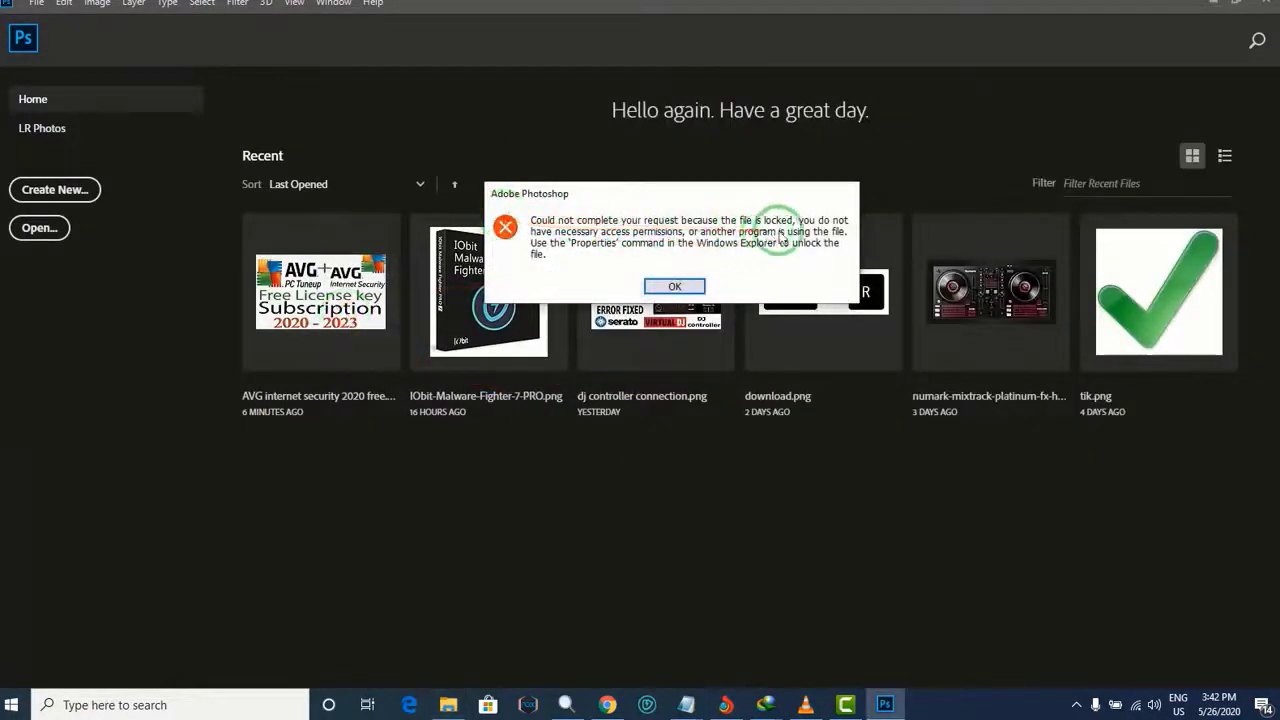
click(676, 286)
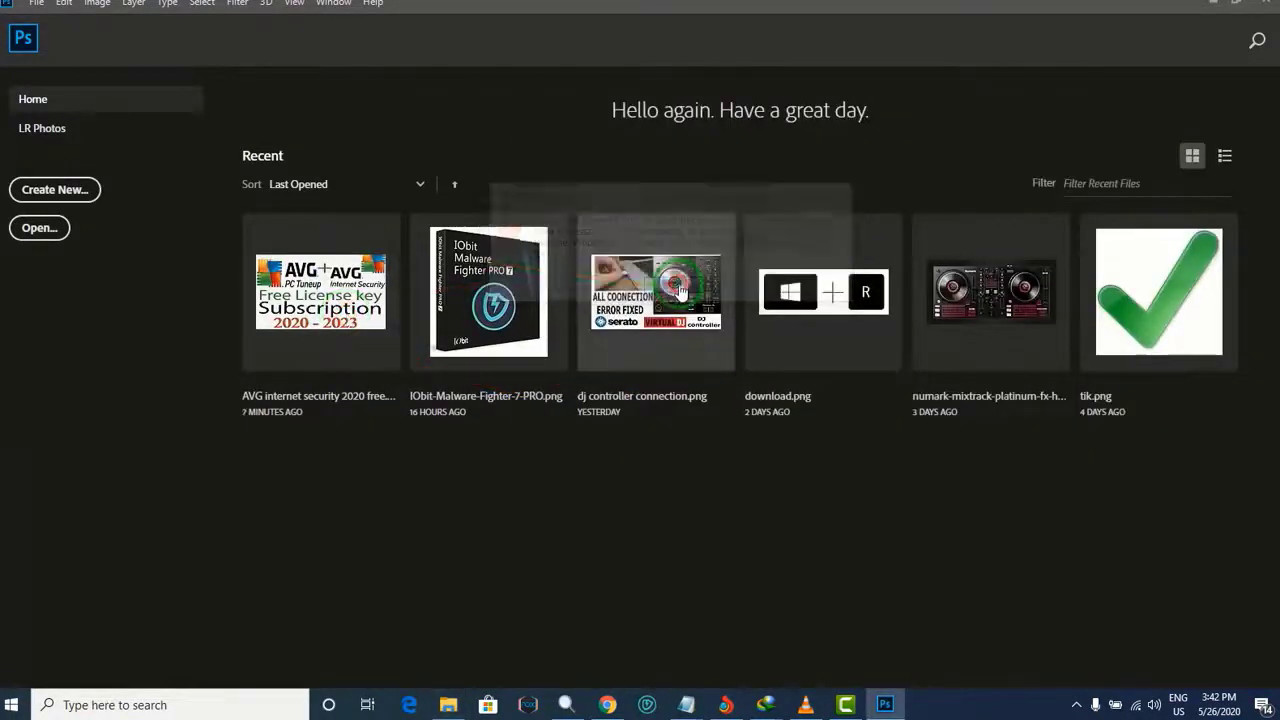
Step: Try opening 714E29dSfUjL from the promo image folder, then dismiss the permission error and cancel
click(37, 229)
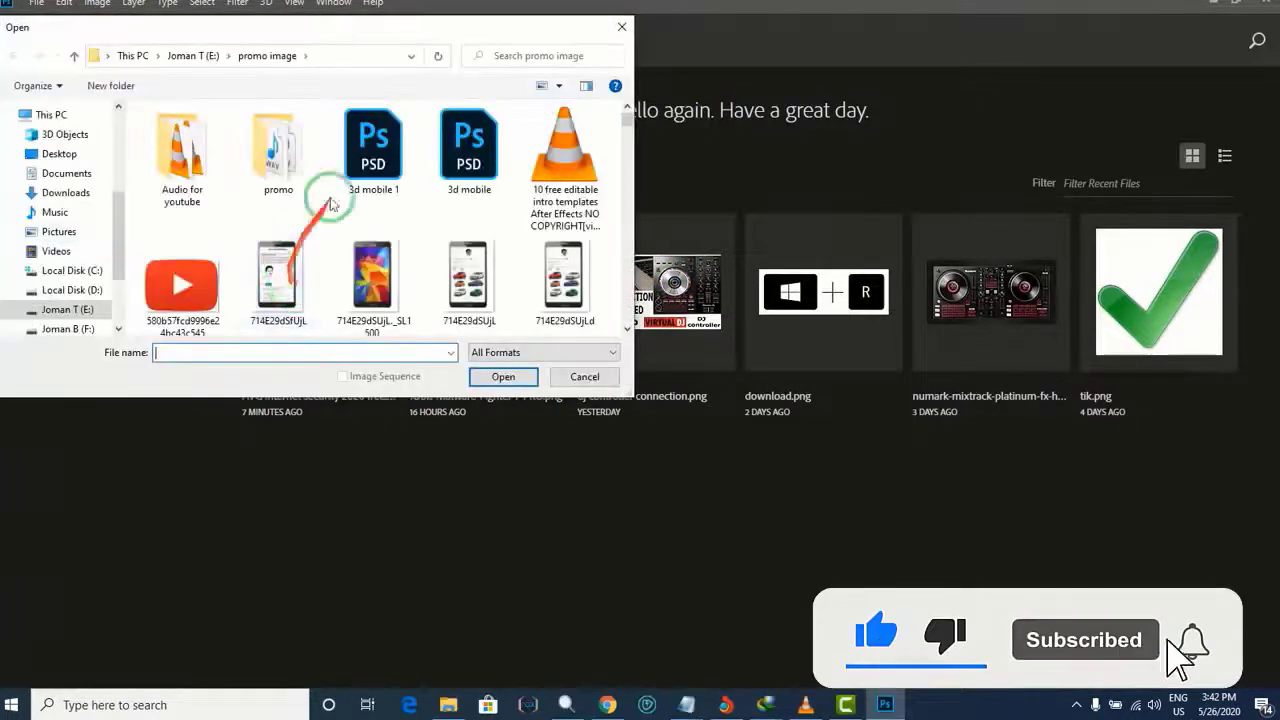
click(277, 275)
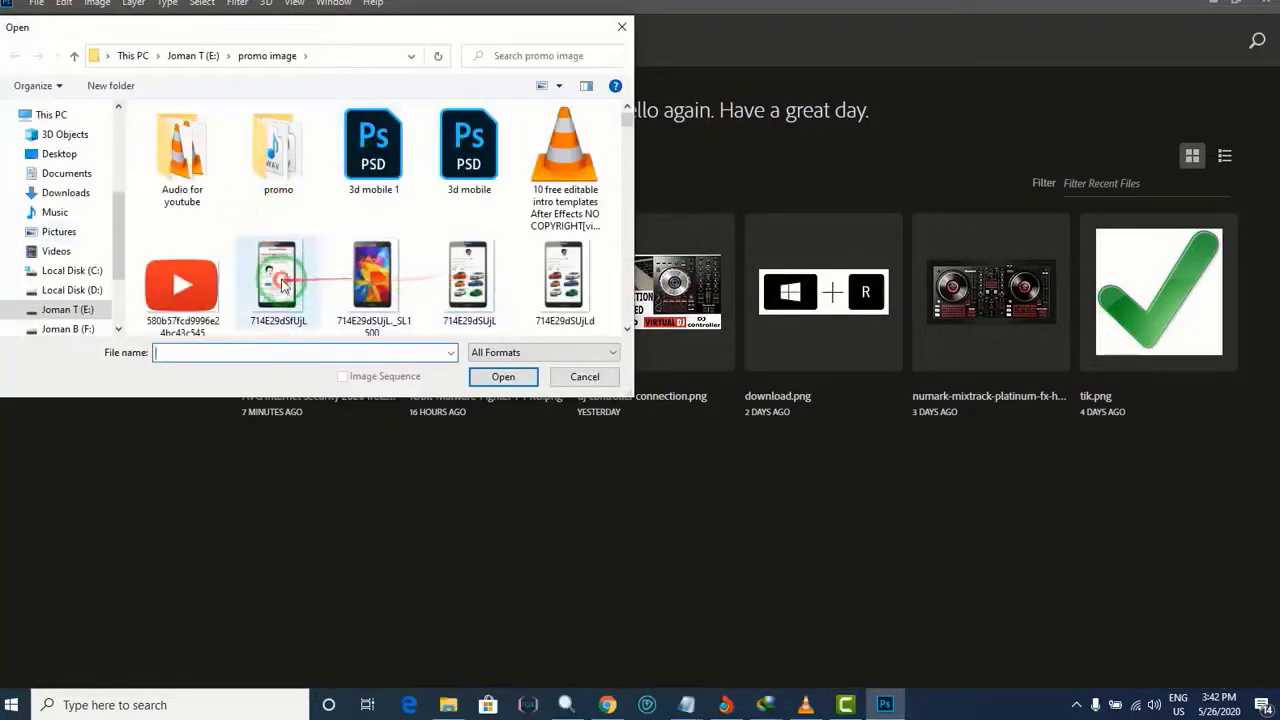
click(503, 378)
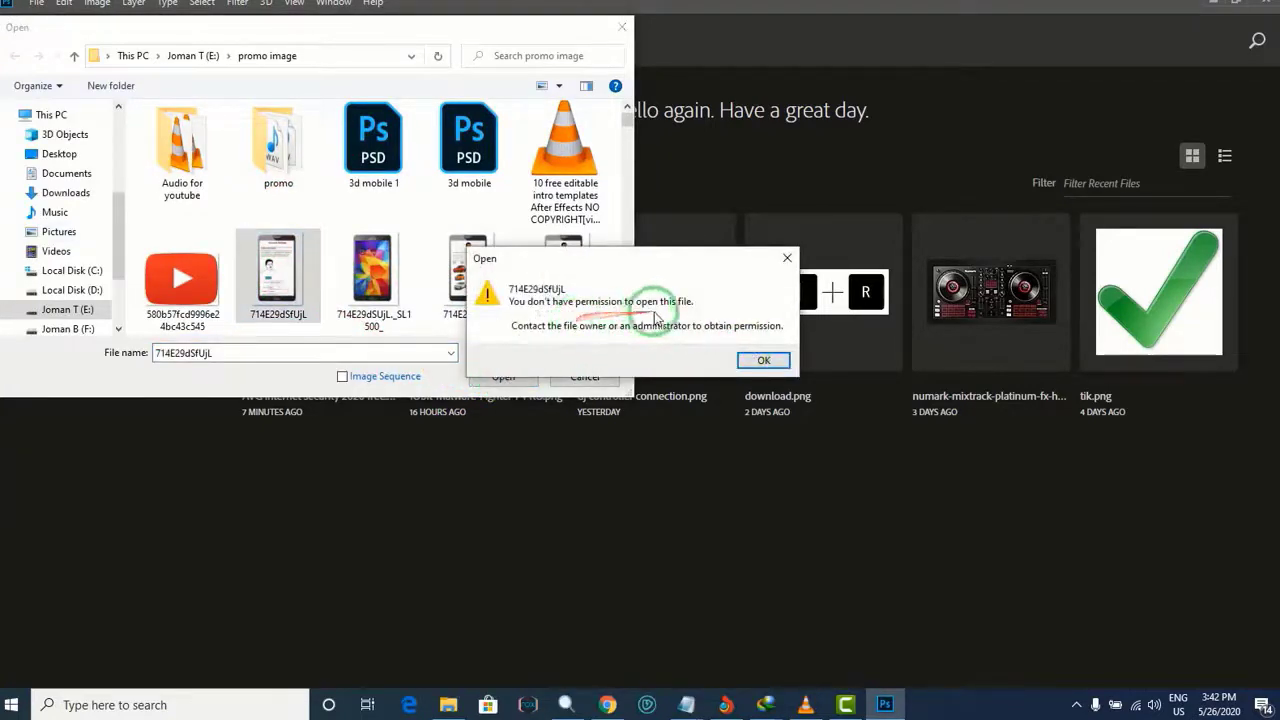
click(762, 359)
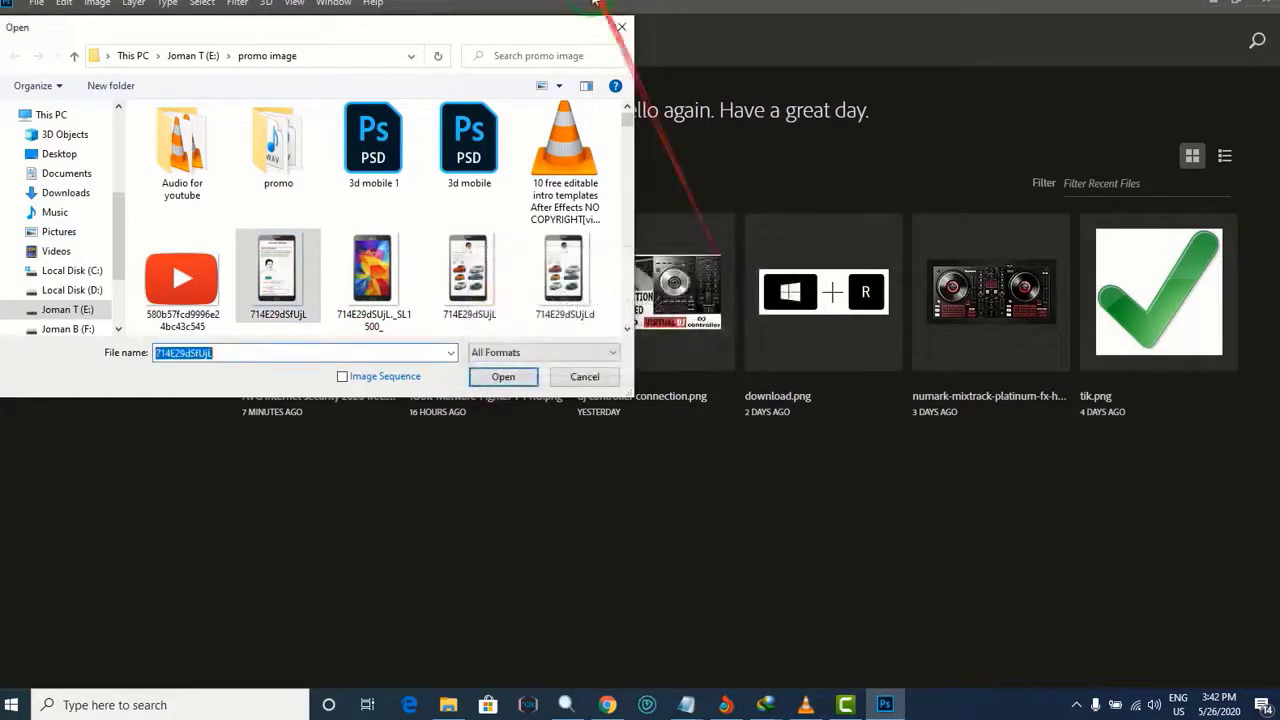
click(624, 30)
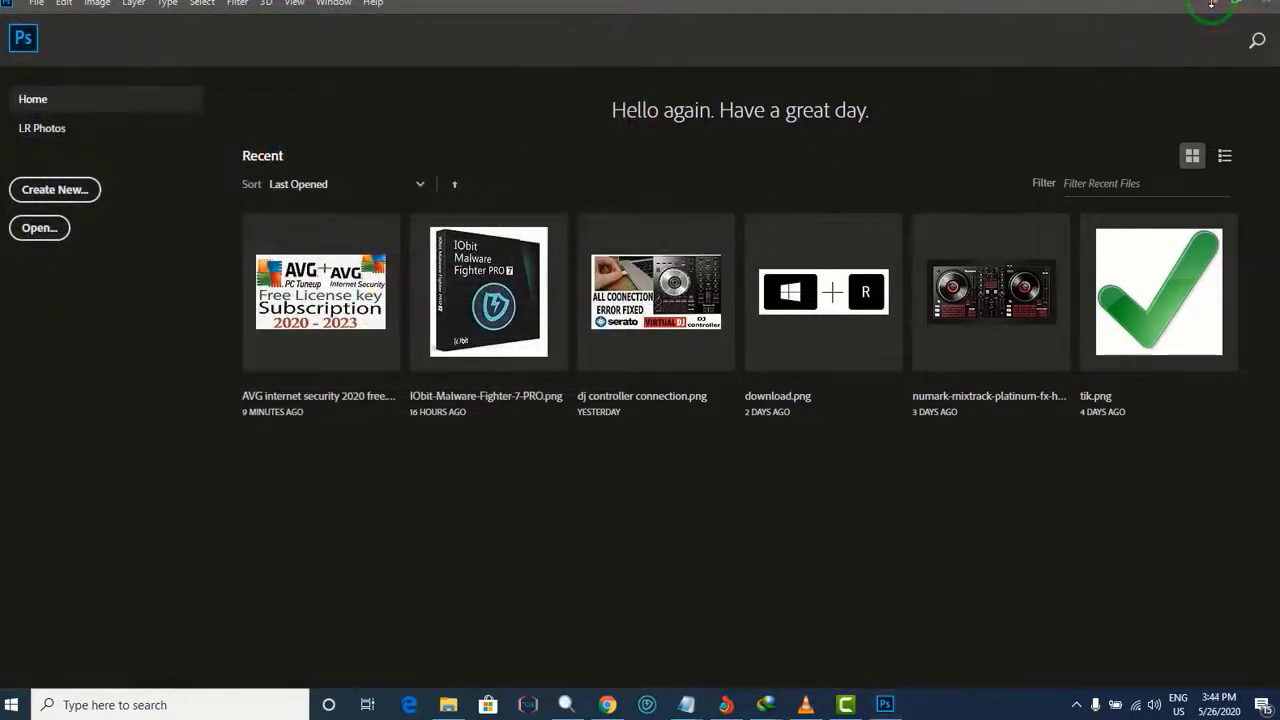
click(1216, 6)
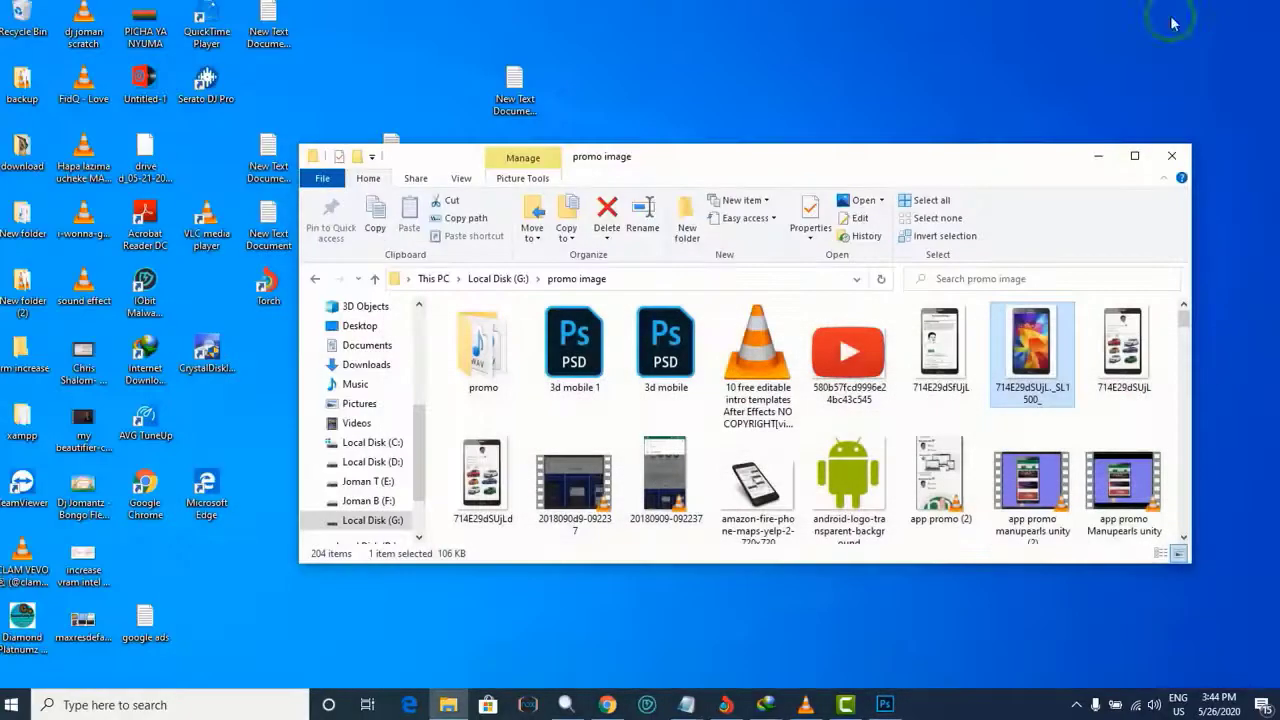
right_click(654, 46)
click(676, 80)
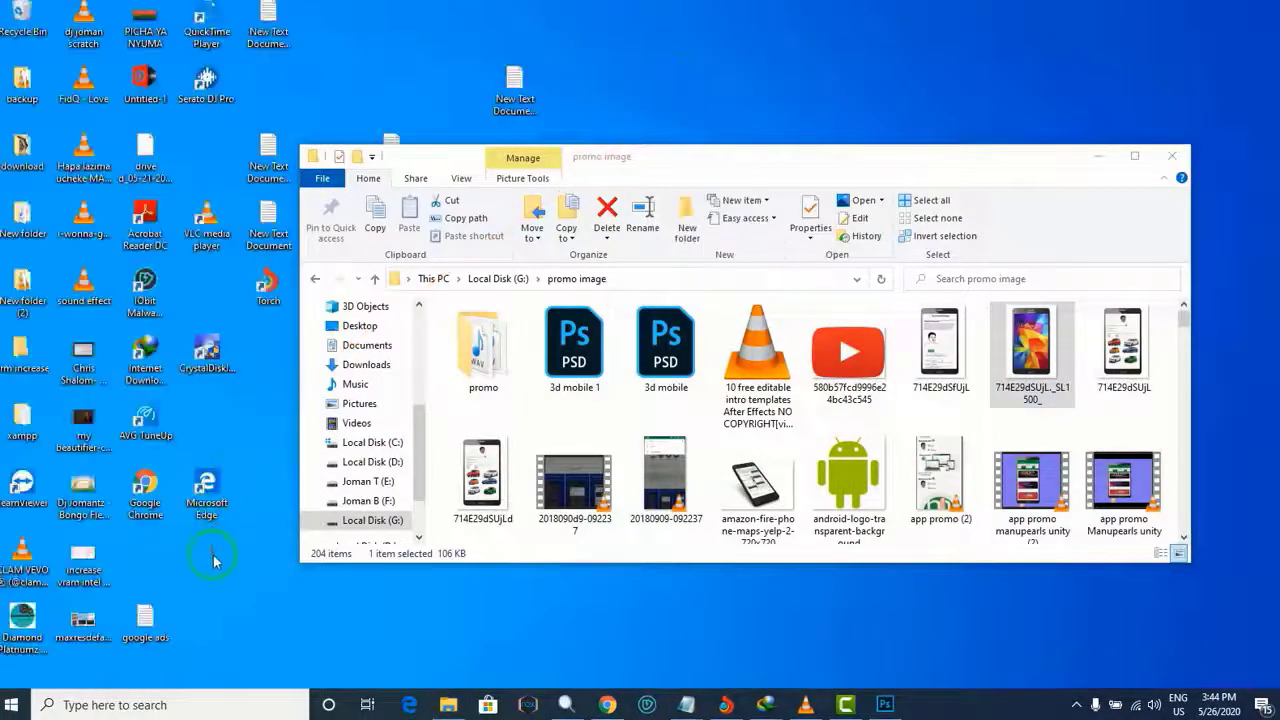
click(1076, 704)
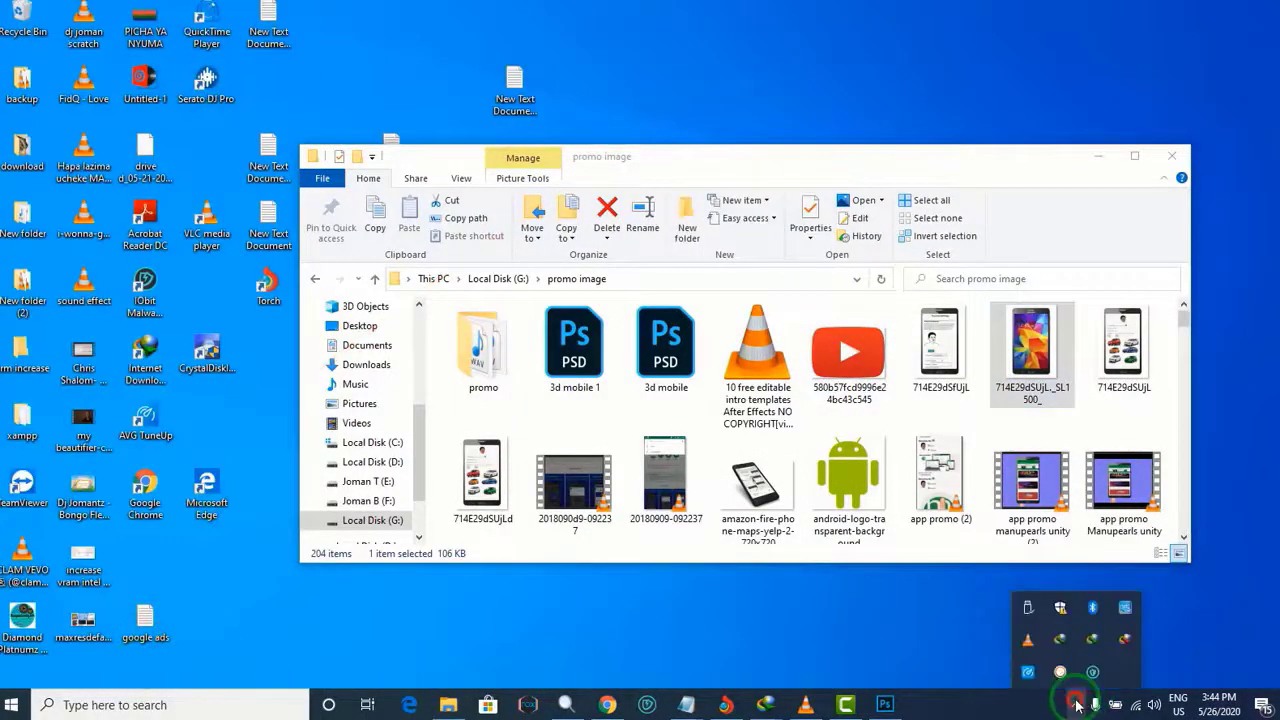
click(1091, 676)
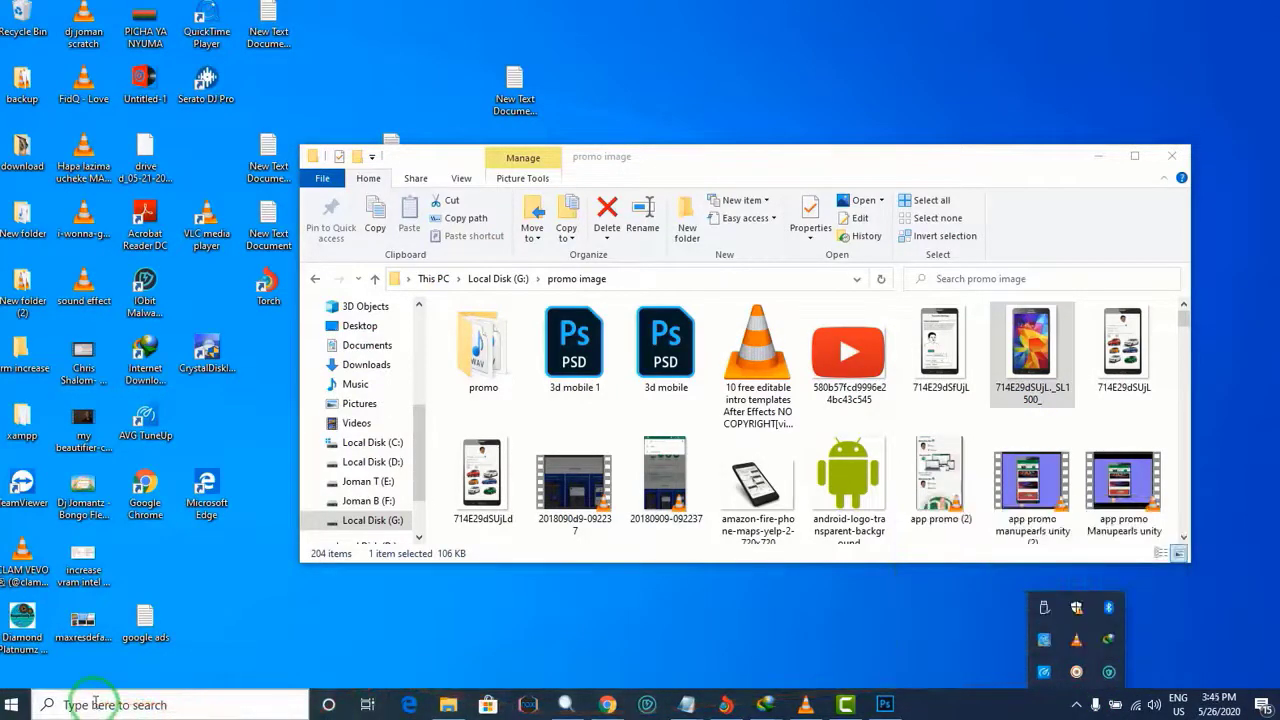
click(303, 467)
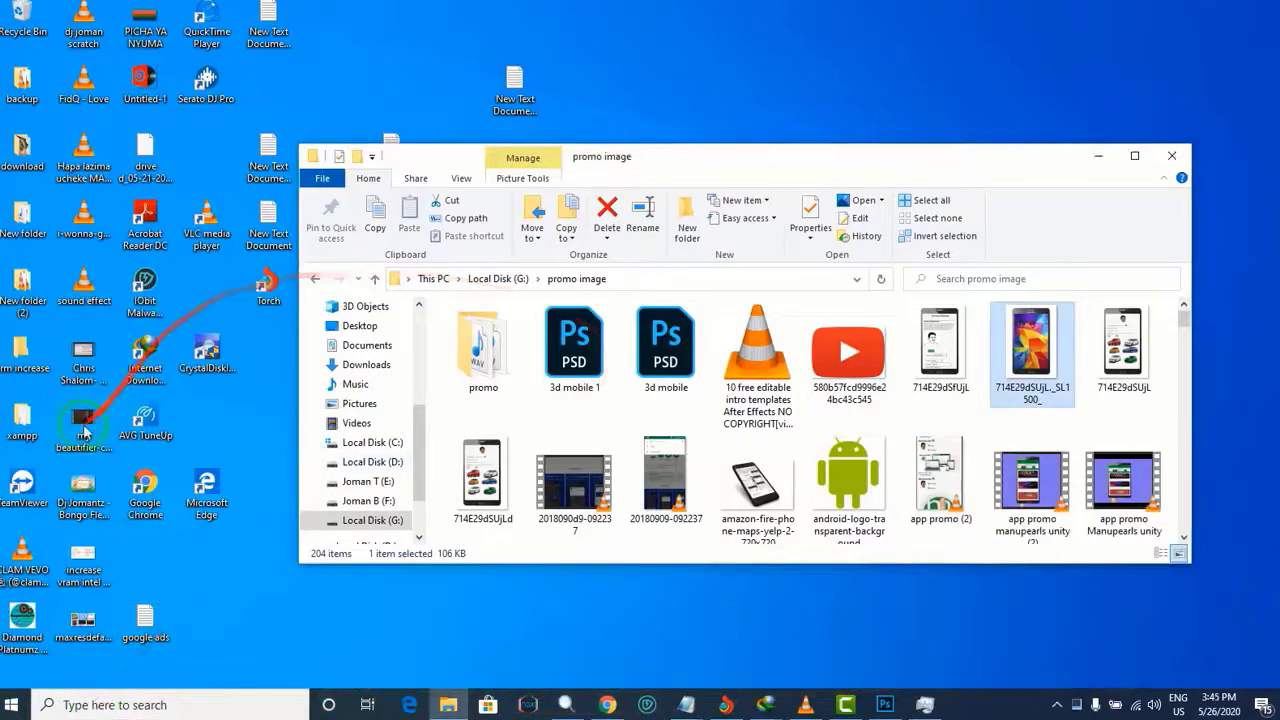
click(146, 286)
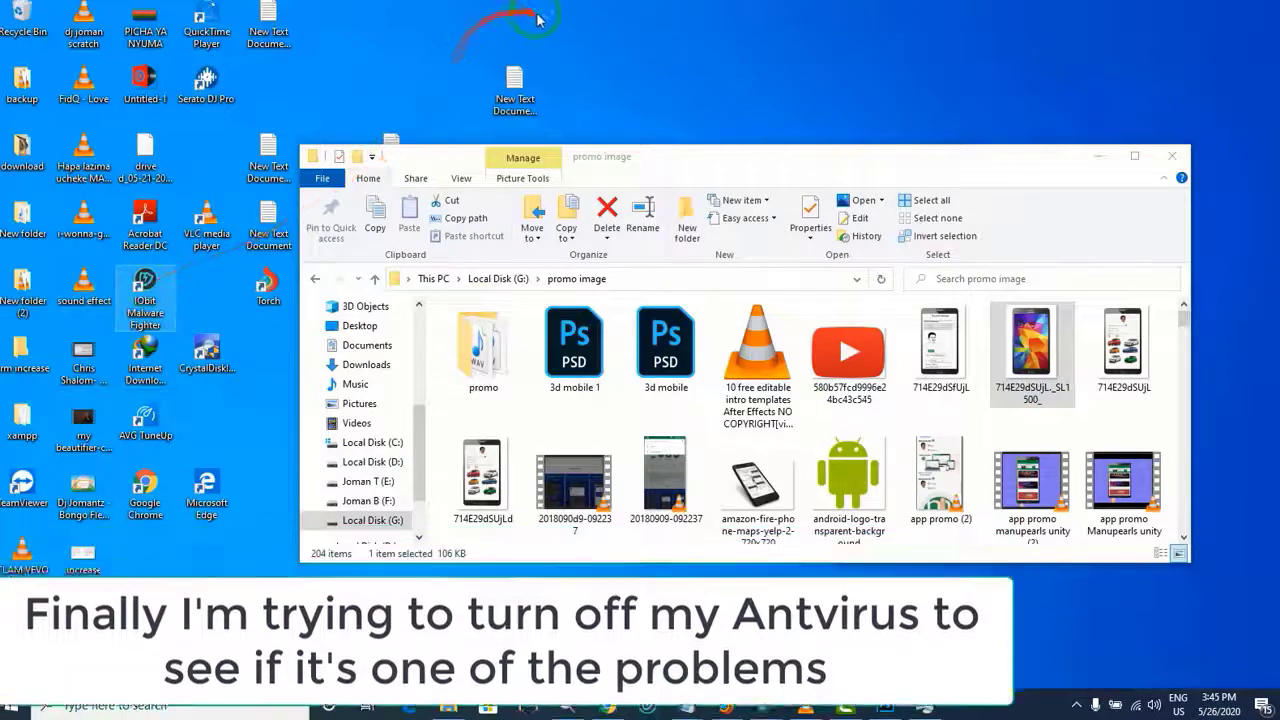
Step: Turn off the Anti-ransomware and Bitdefender engines and choose 'No, reboot later'
right_click(628, 45)
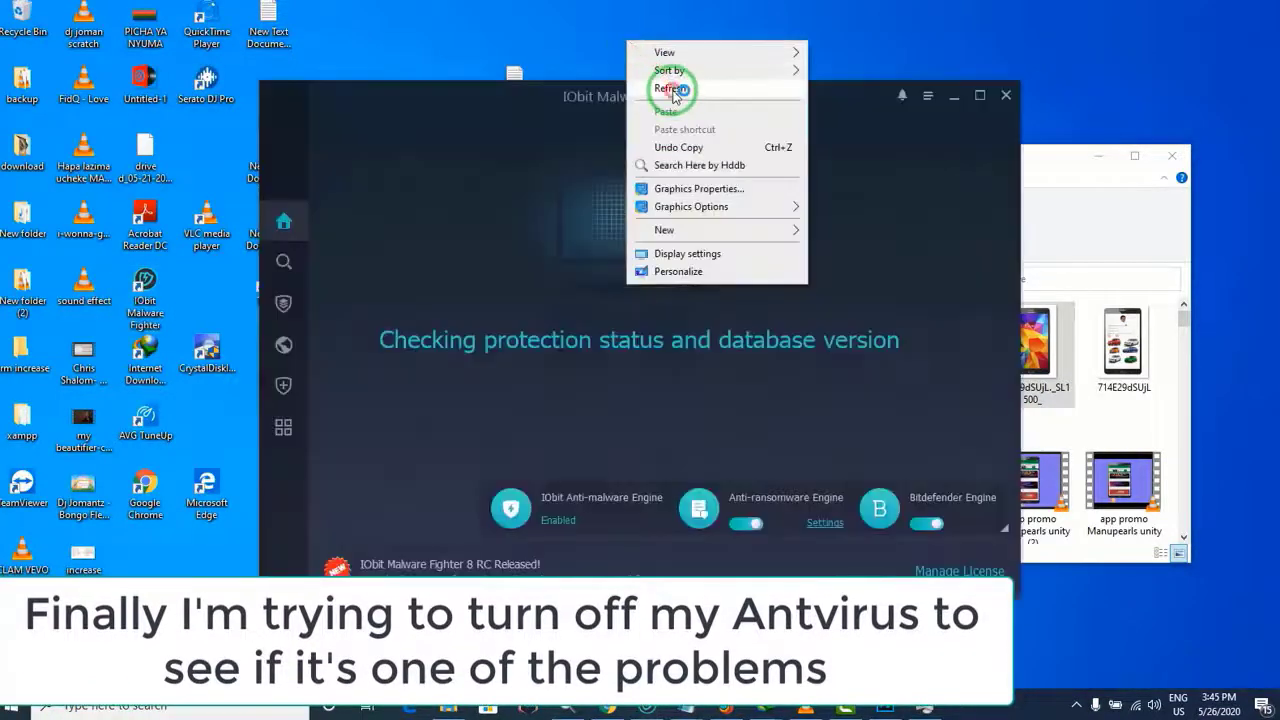
click(674, 90)
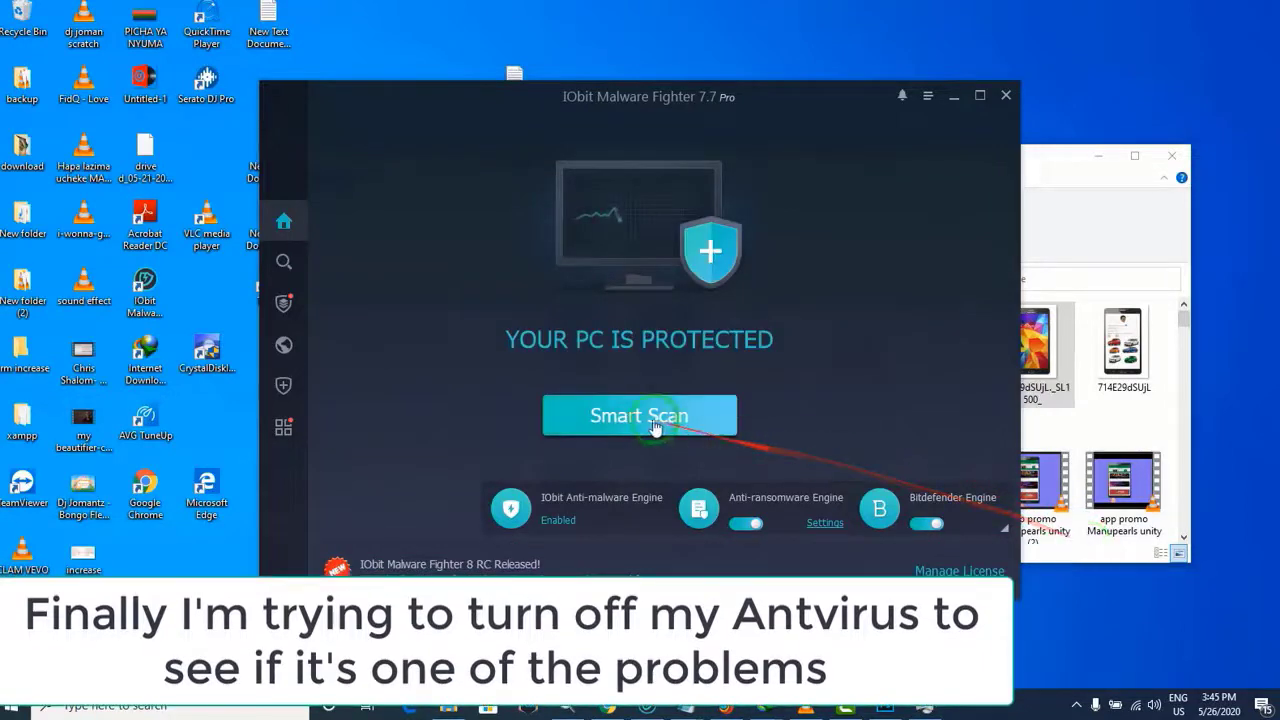
click(755, 521)
click(925, 524)
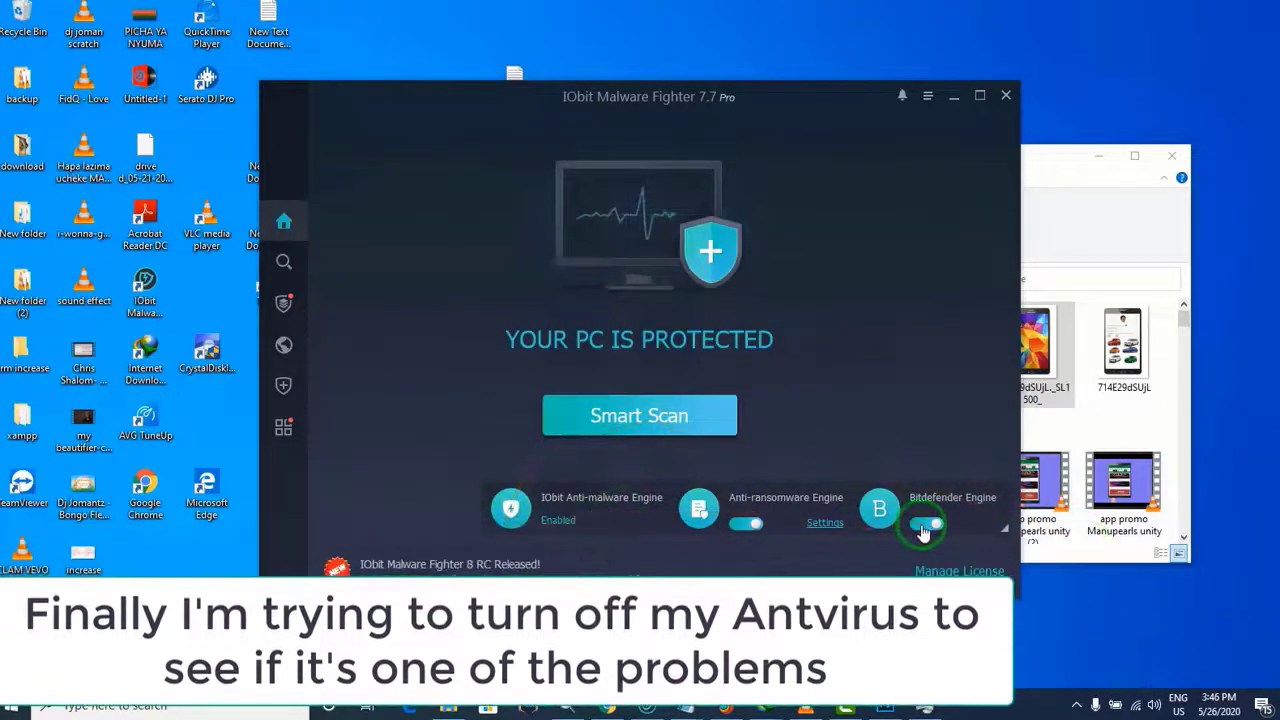
click(806, 536)
click(740, 523)
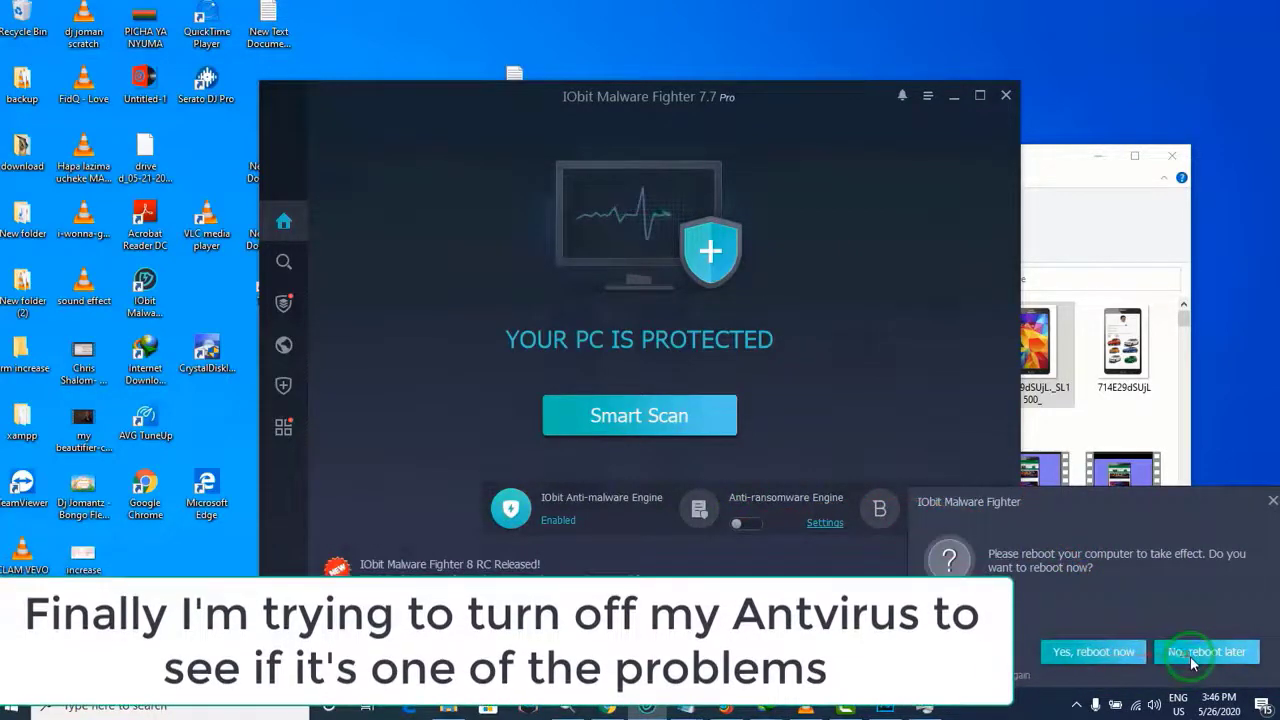
click(1190, 656)
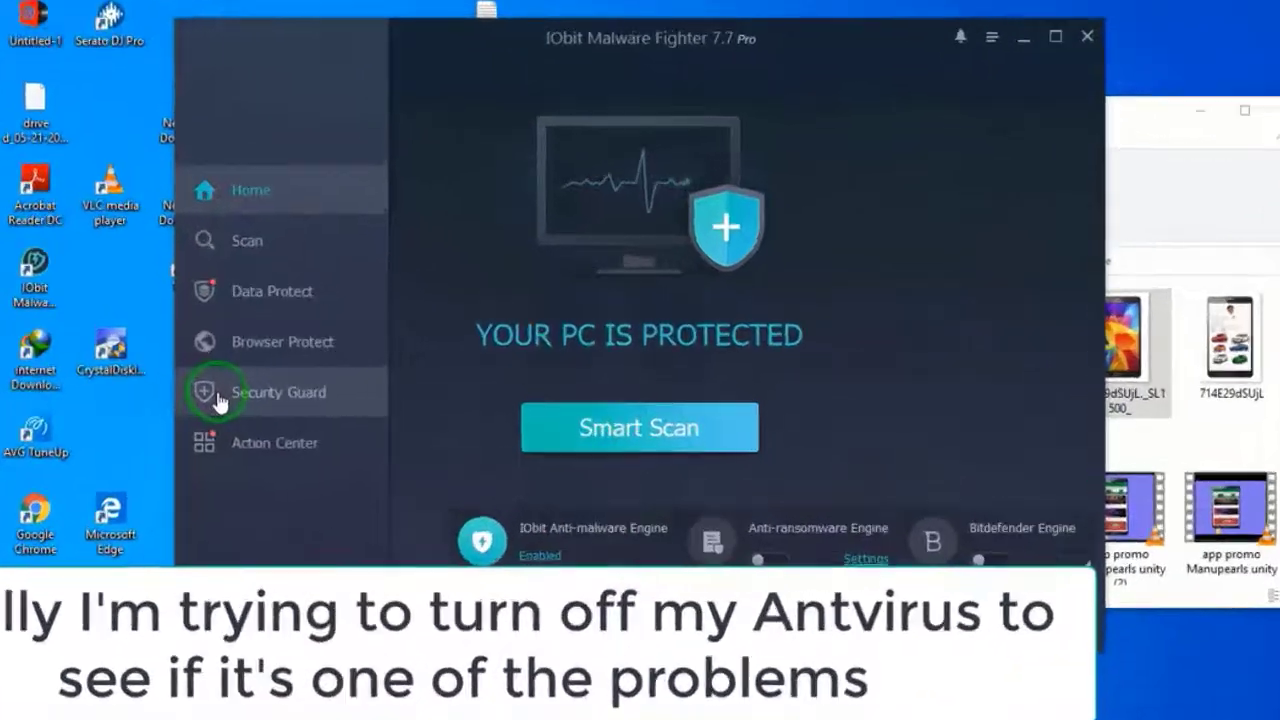
Step: In Security Guard, disable and confirm the Network, File, Startup and Process guards
click(290, 388)
mouse_move(703, 219)
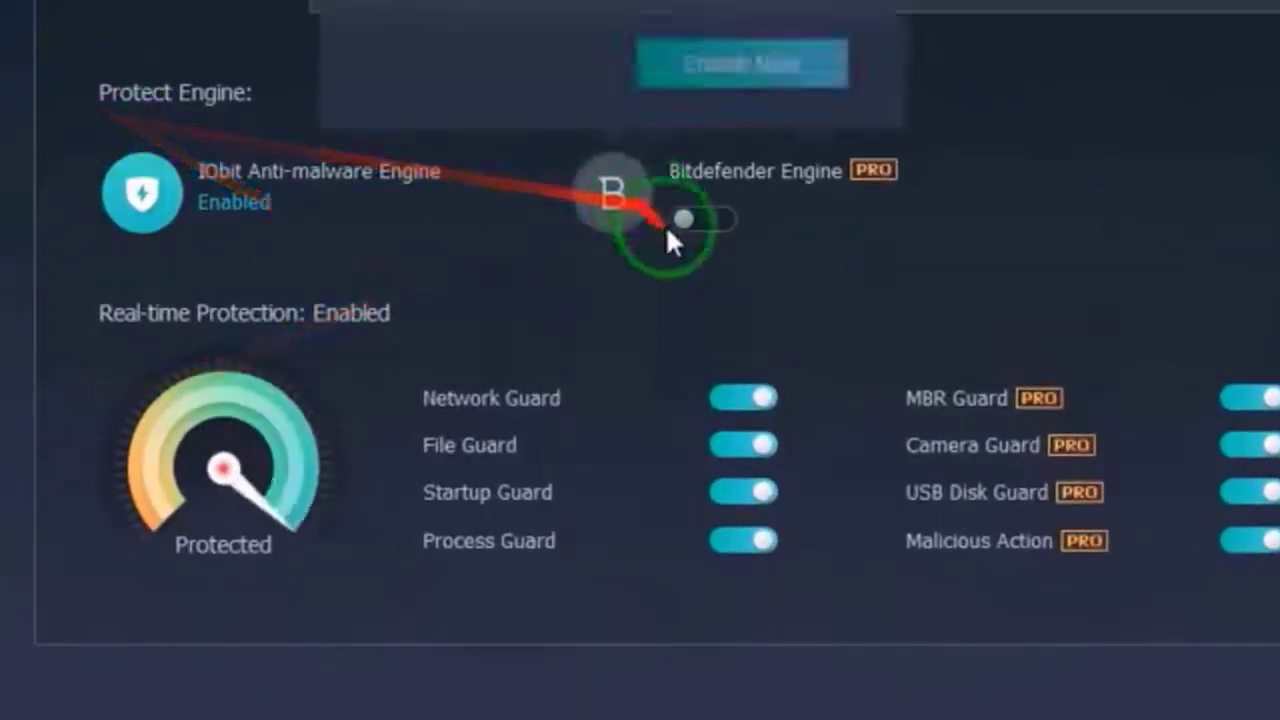
click(740, 400)
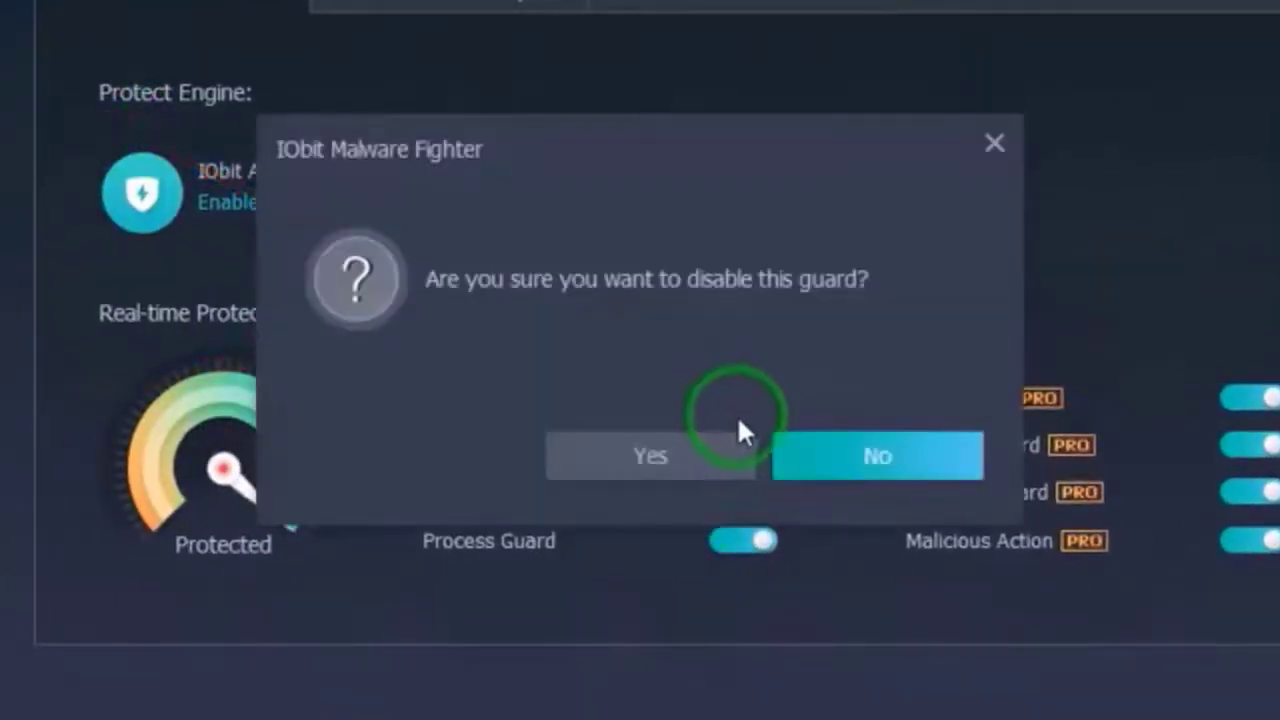
click(682, 468)
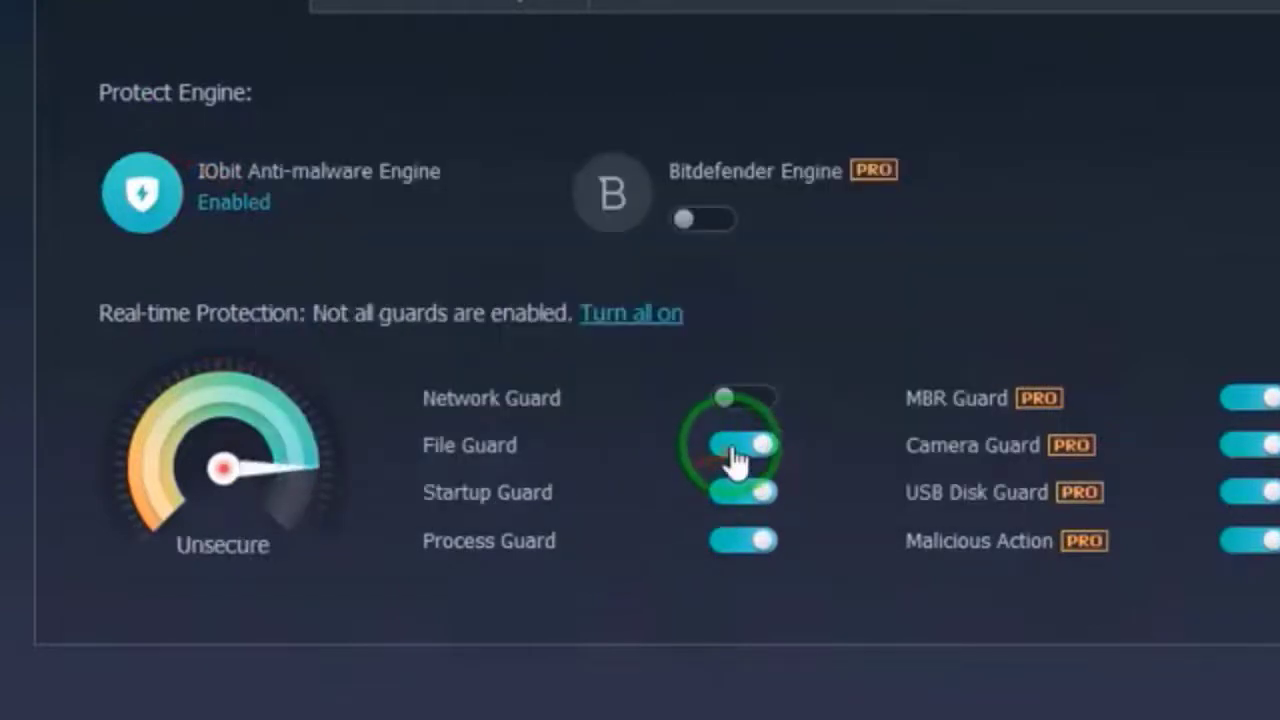
click(735, 452)
click(698, 468)
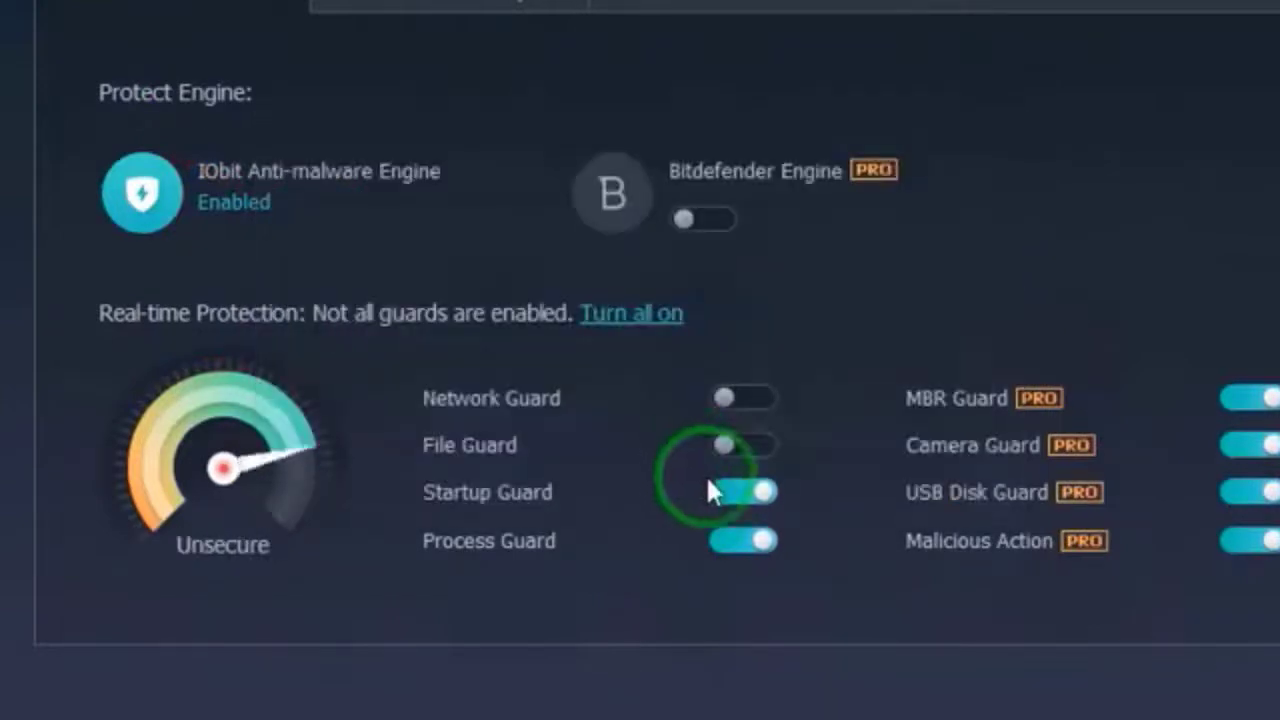
click(729, 490)
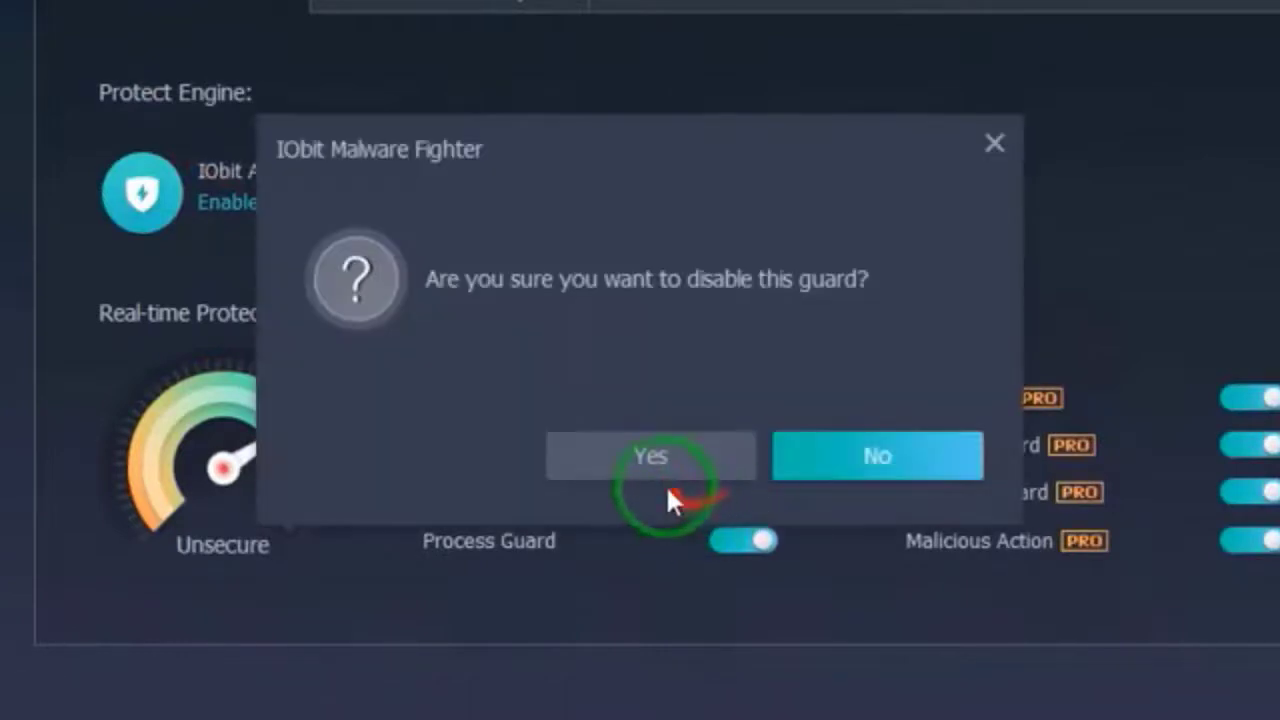
click(660, 452)
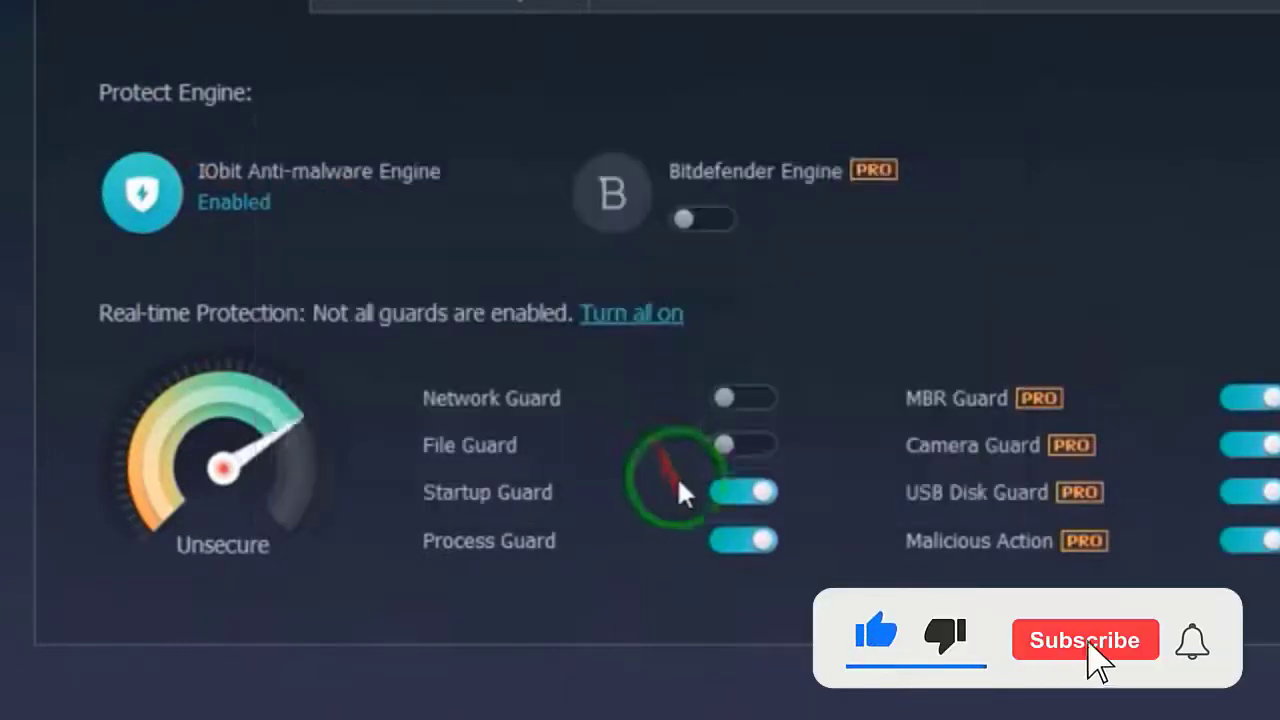
click(727, 539)
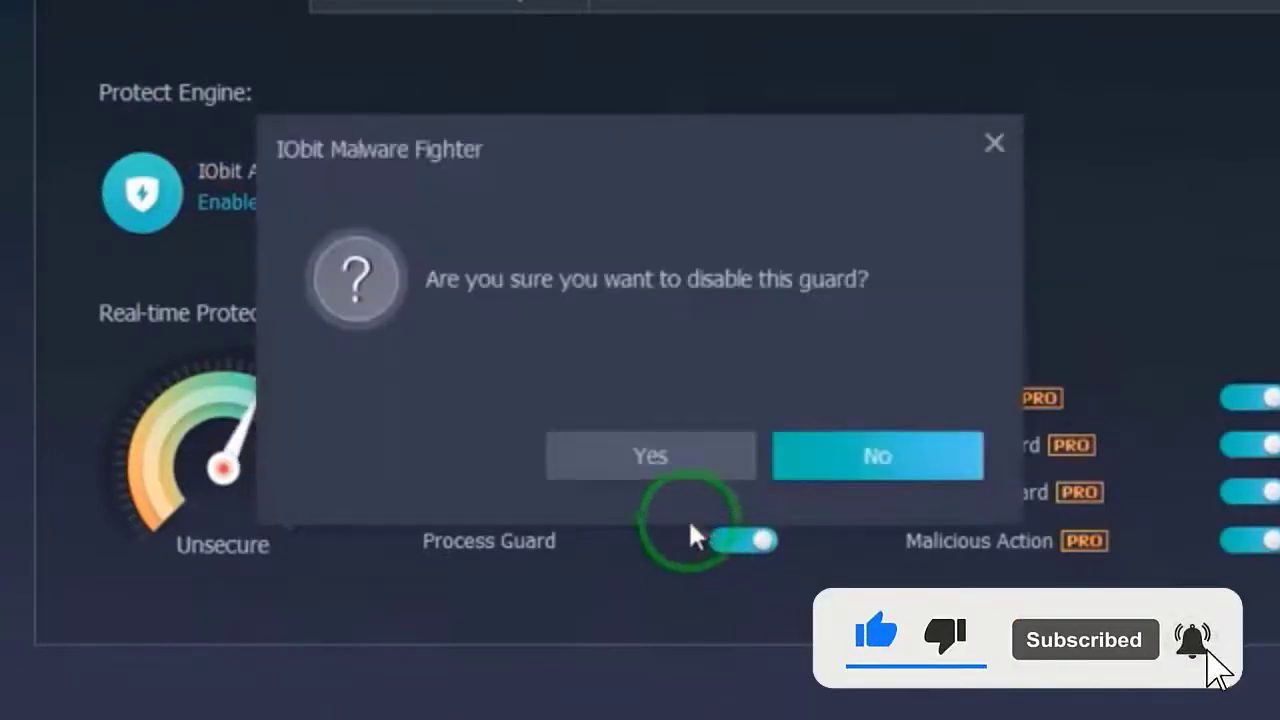
click(677, 462)
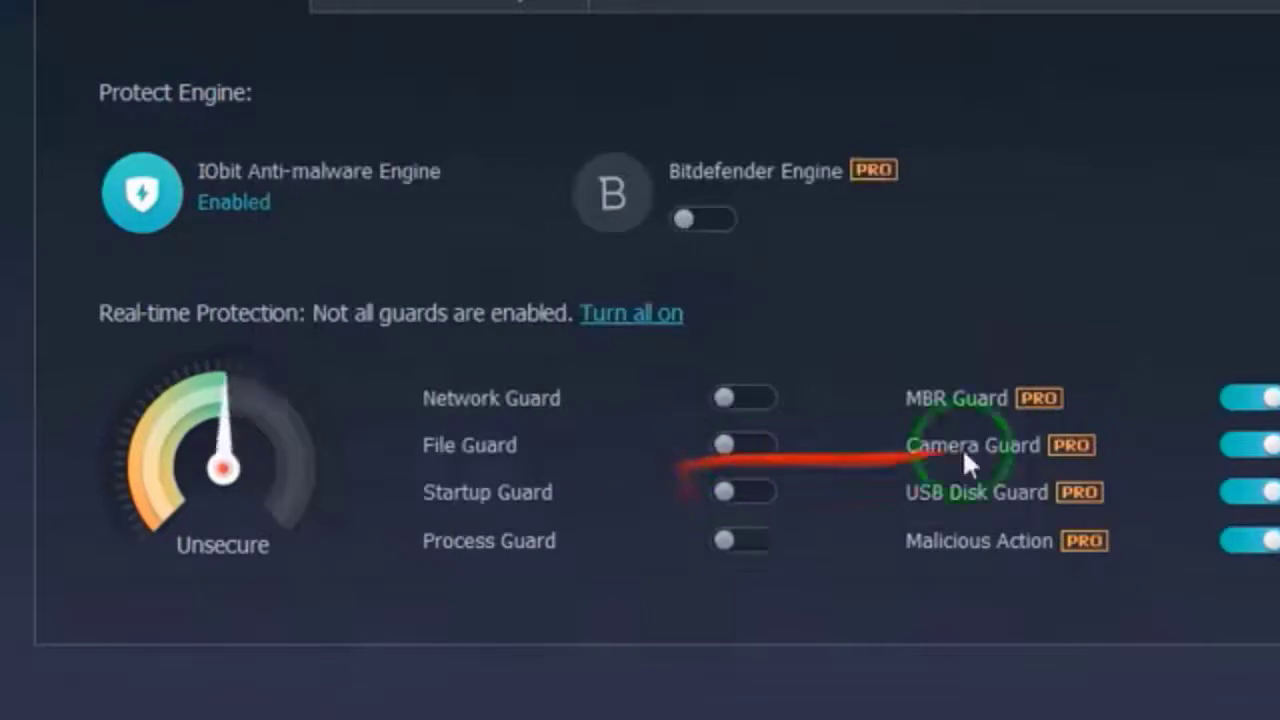
Step: Disable and confirm the MBR, Camera, USB Disk and Malicious Action guards
click(1250, 412)
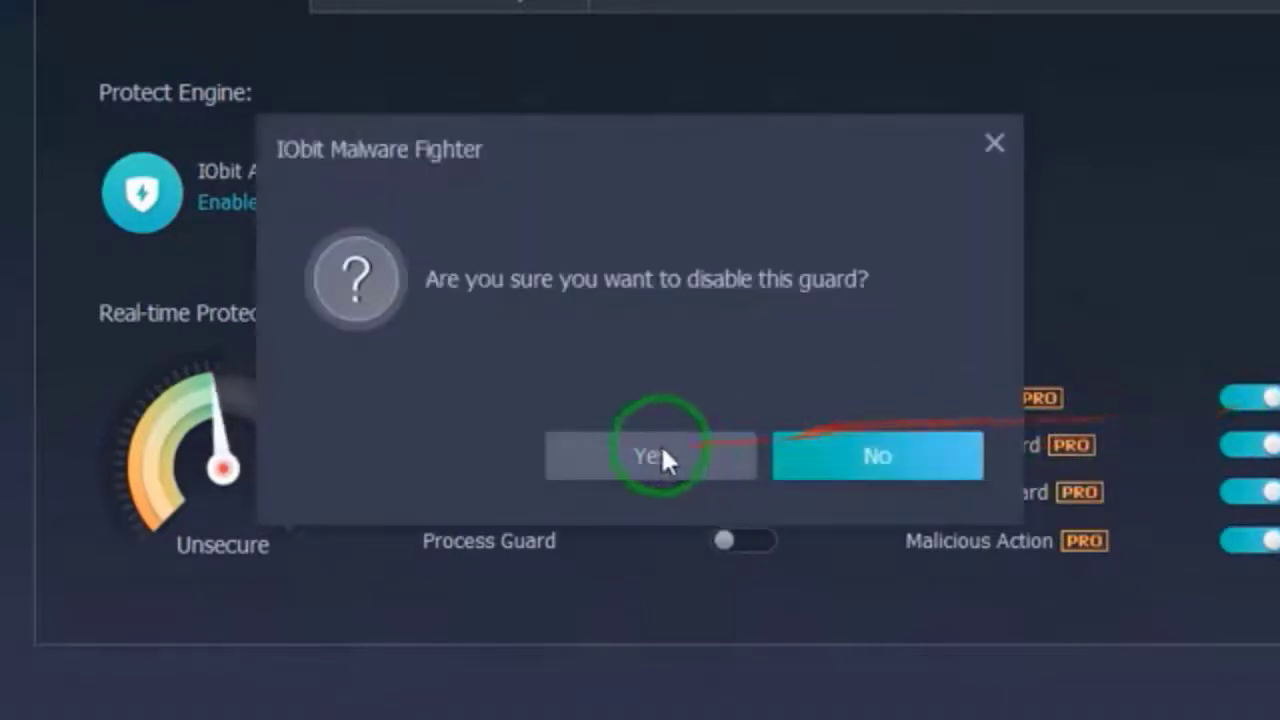
click(635, 444)
click(1240, 446)
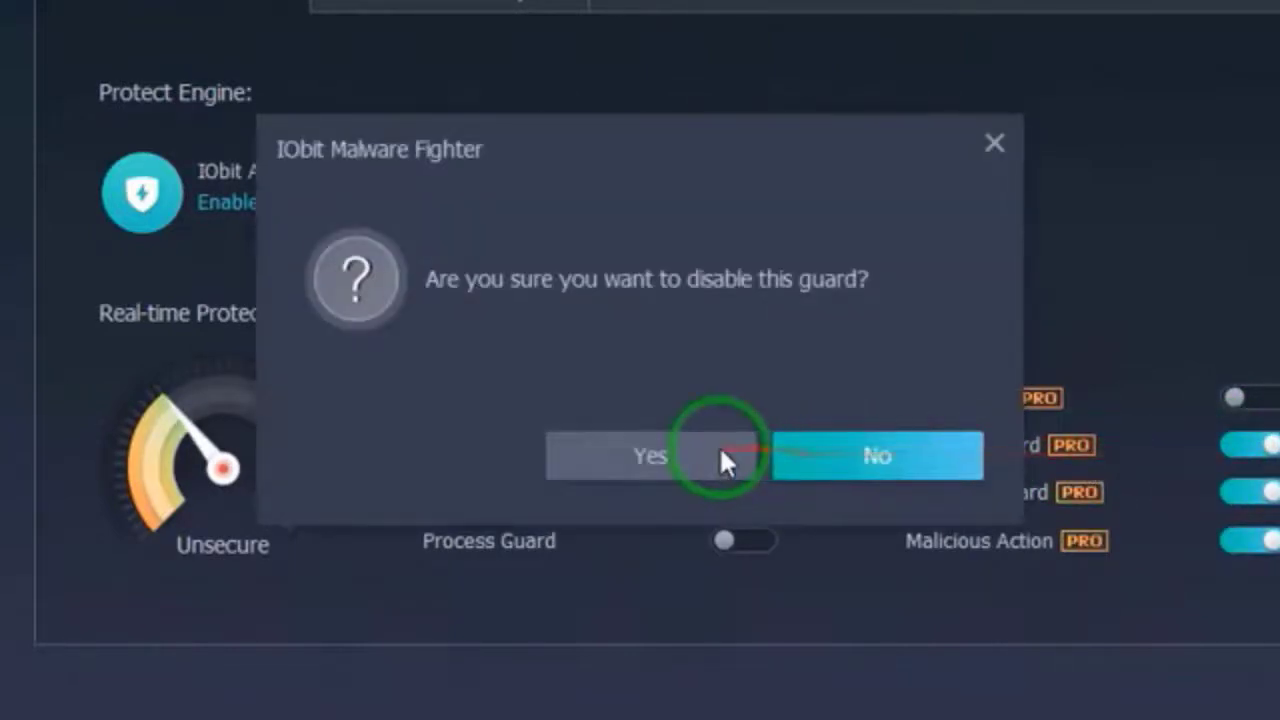
click(722, 458)
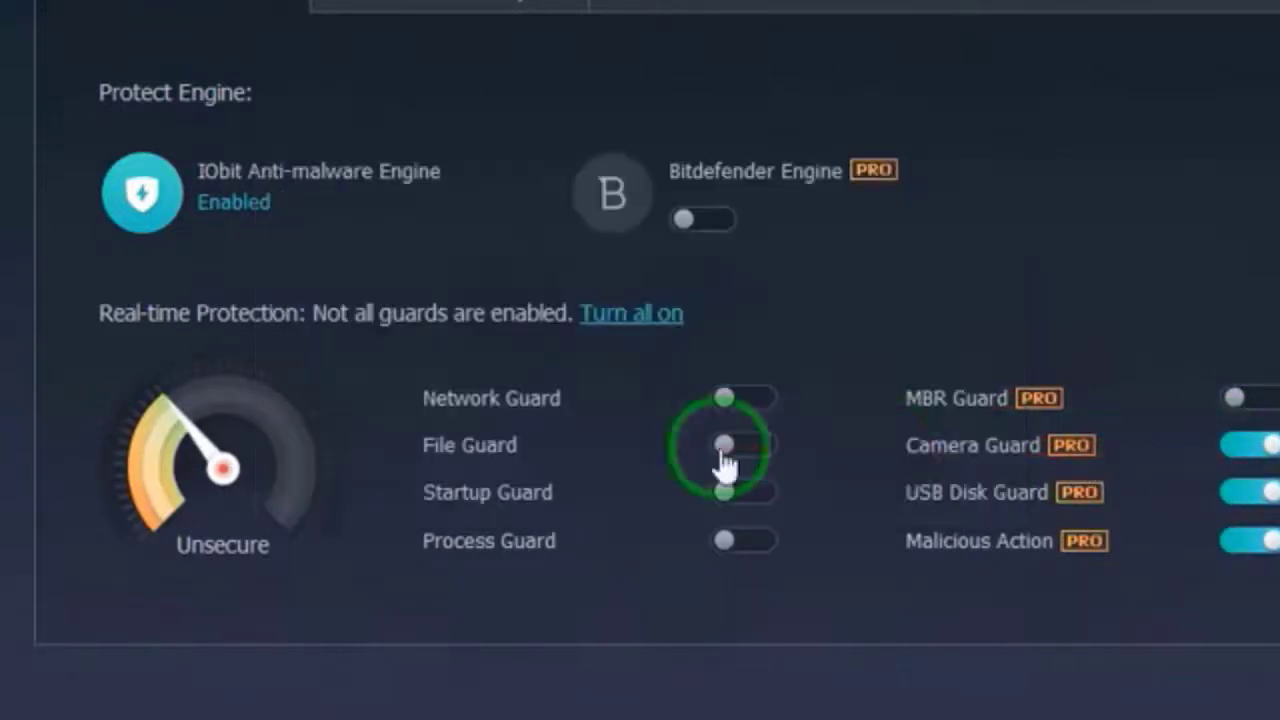
click(1228, 505)
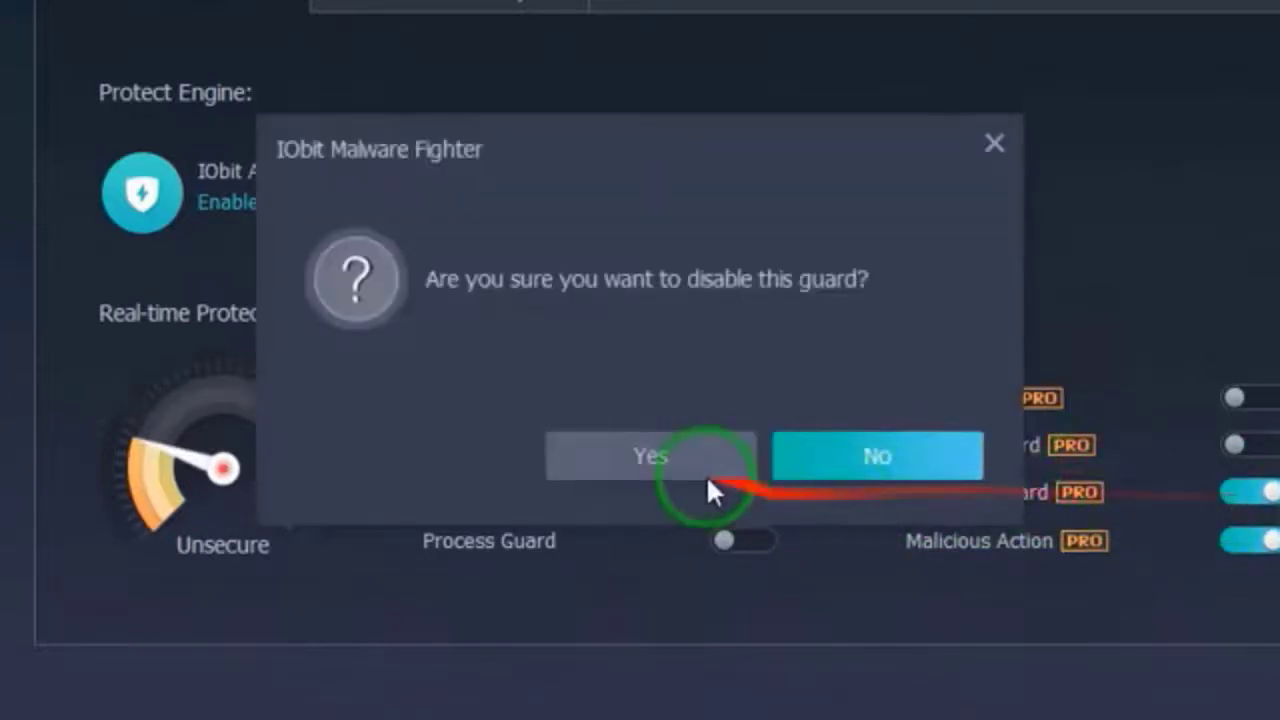
click(706, 470)
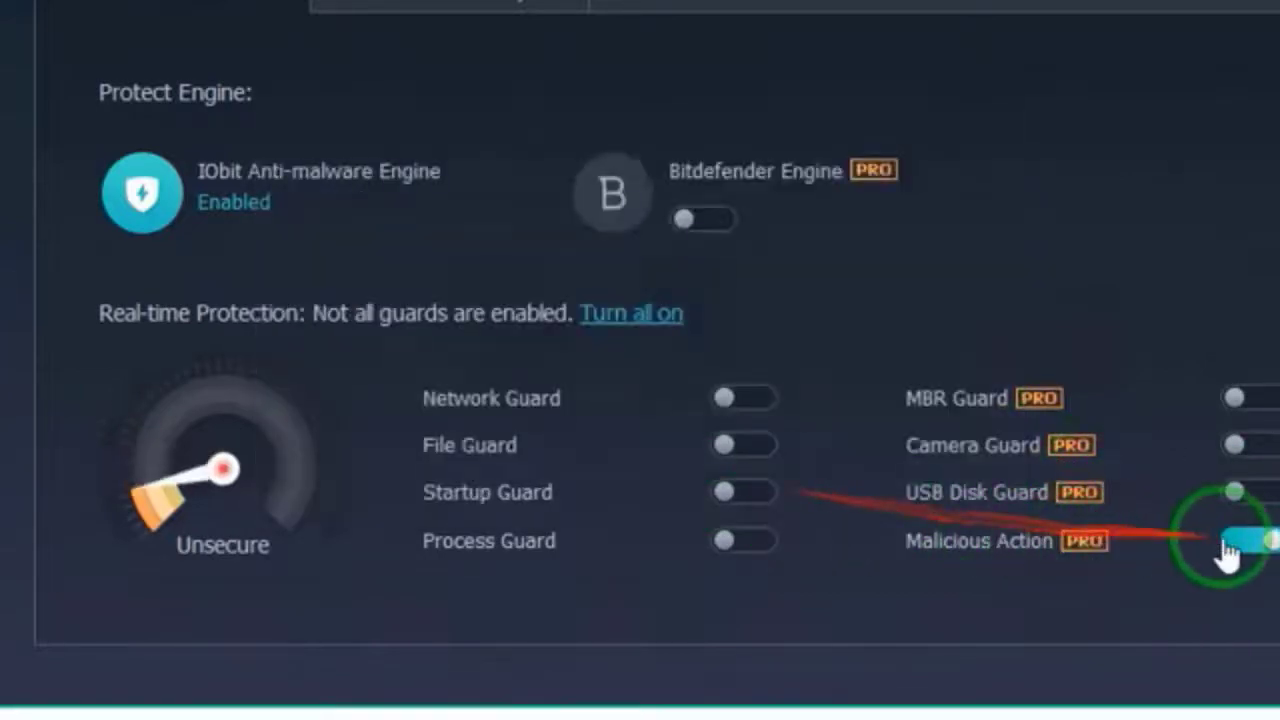
click(1242, 545)
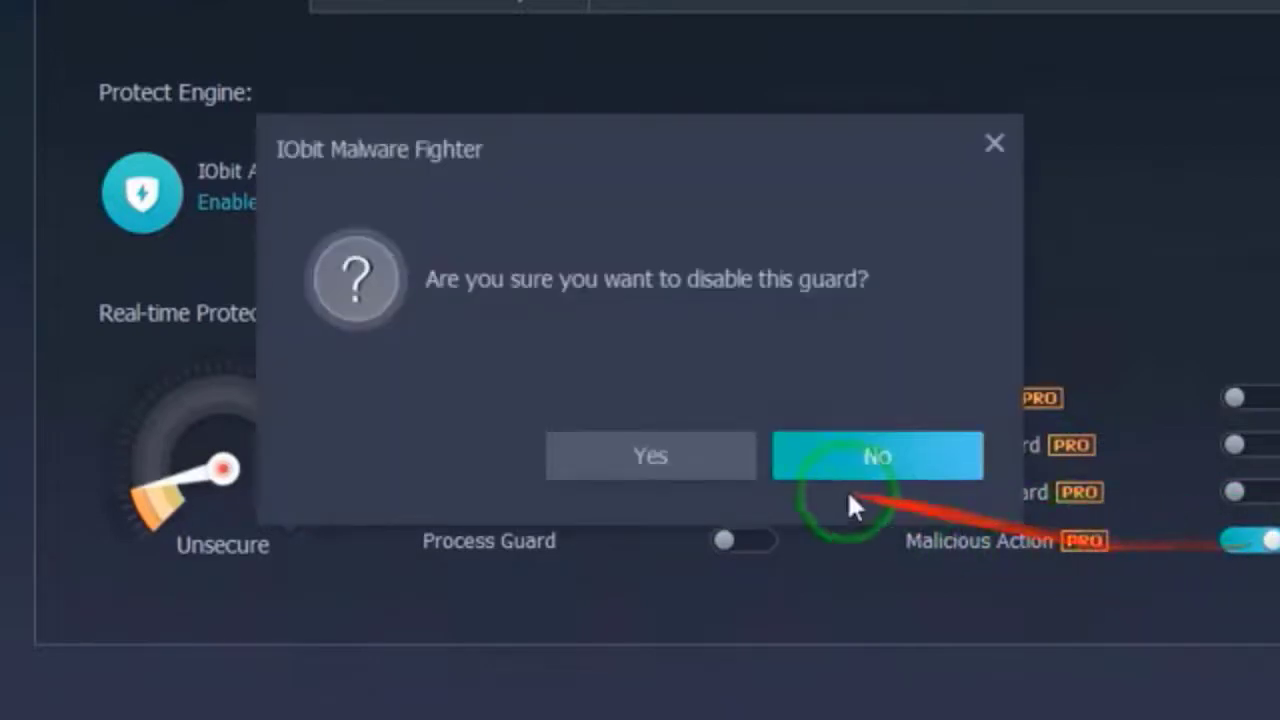
click(724, 453)
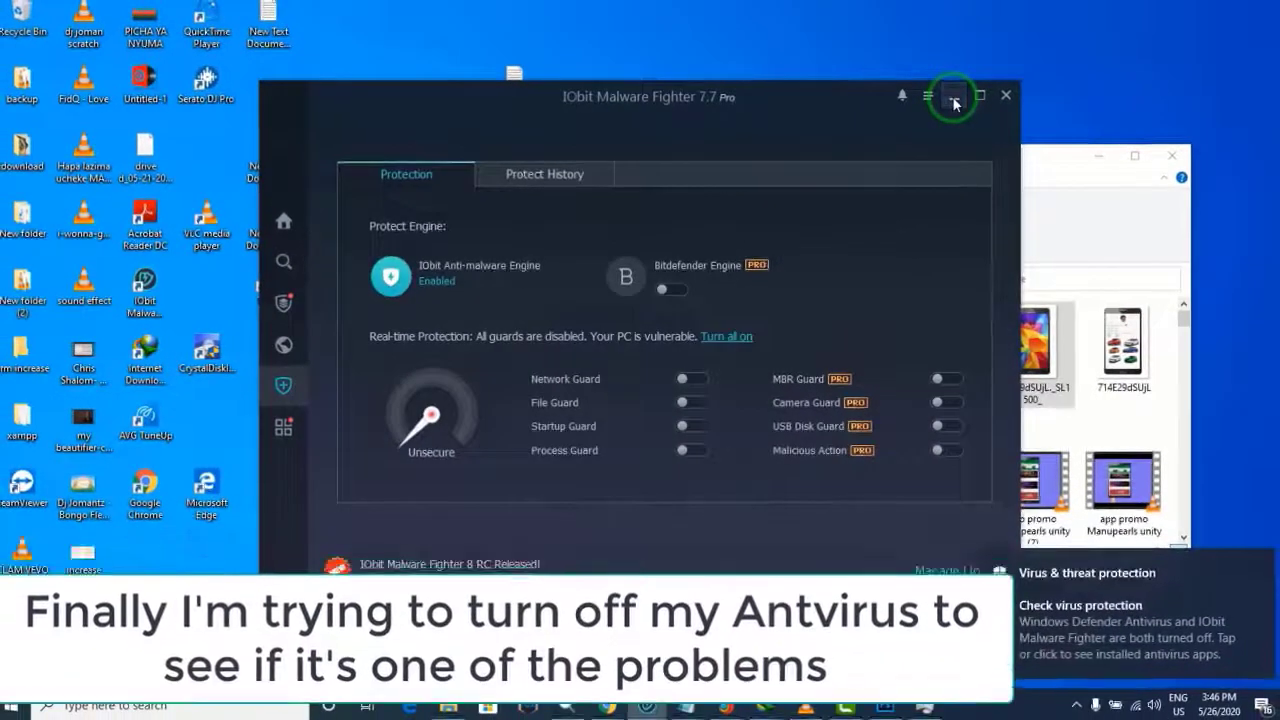
Step: Minimize IObit and drag the tablet image 714E29dSUjL._SL1500_.jpg from promo image onto Photoshop
click(955, 100)
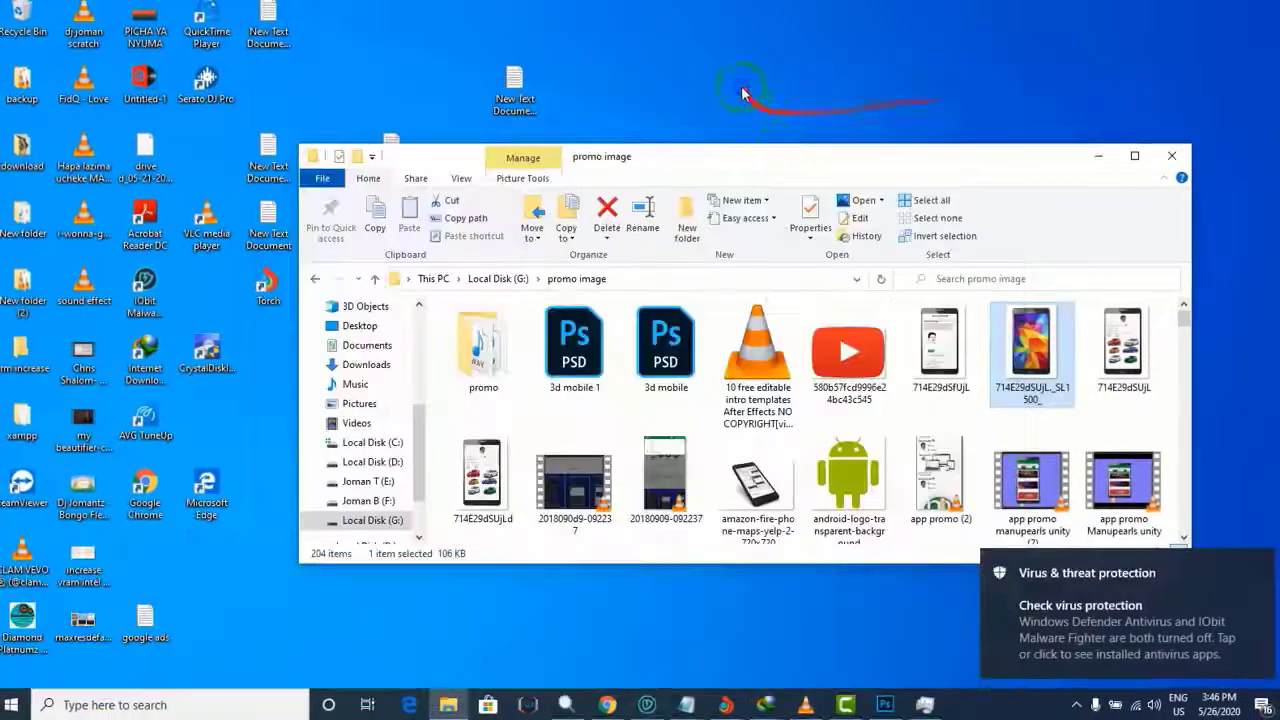
right_click(766, 86)
click(786, 109)
click(997, 358)
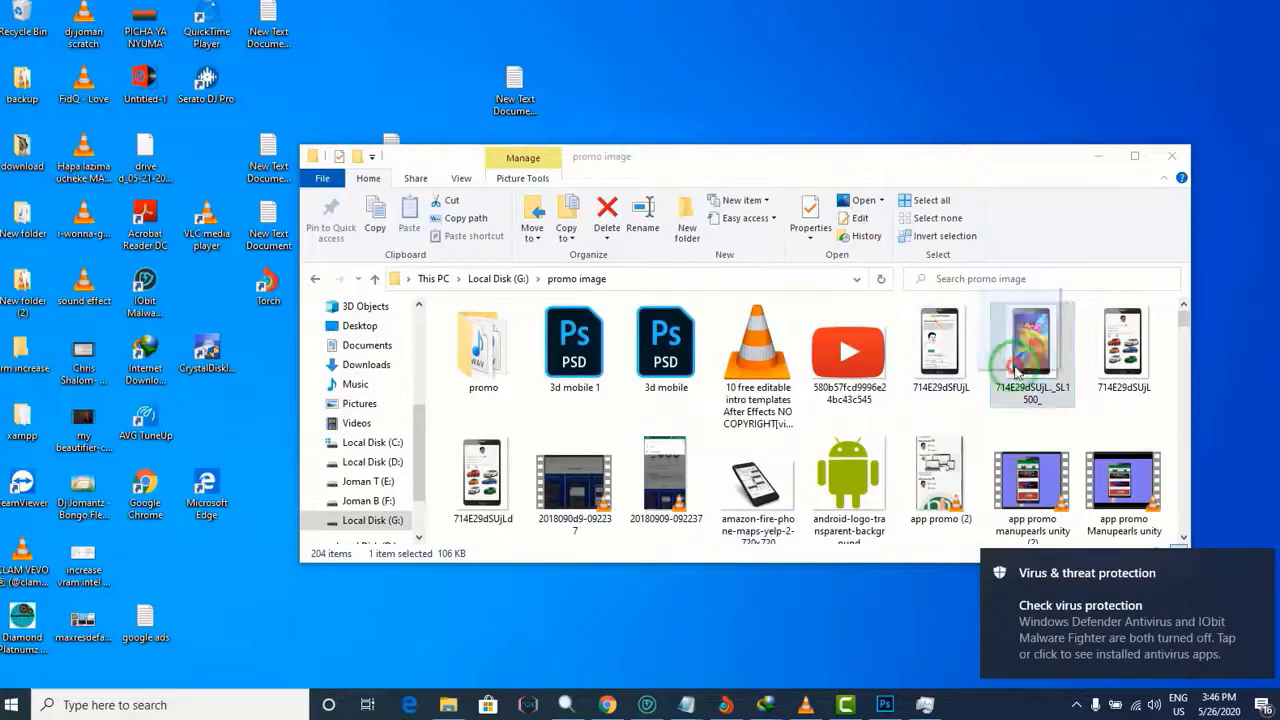
mouse_move(1030, 350)
mouse_down()
mouse_move(886, 710)
mouse_move(700, 329)
mouse_up()
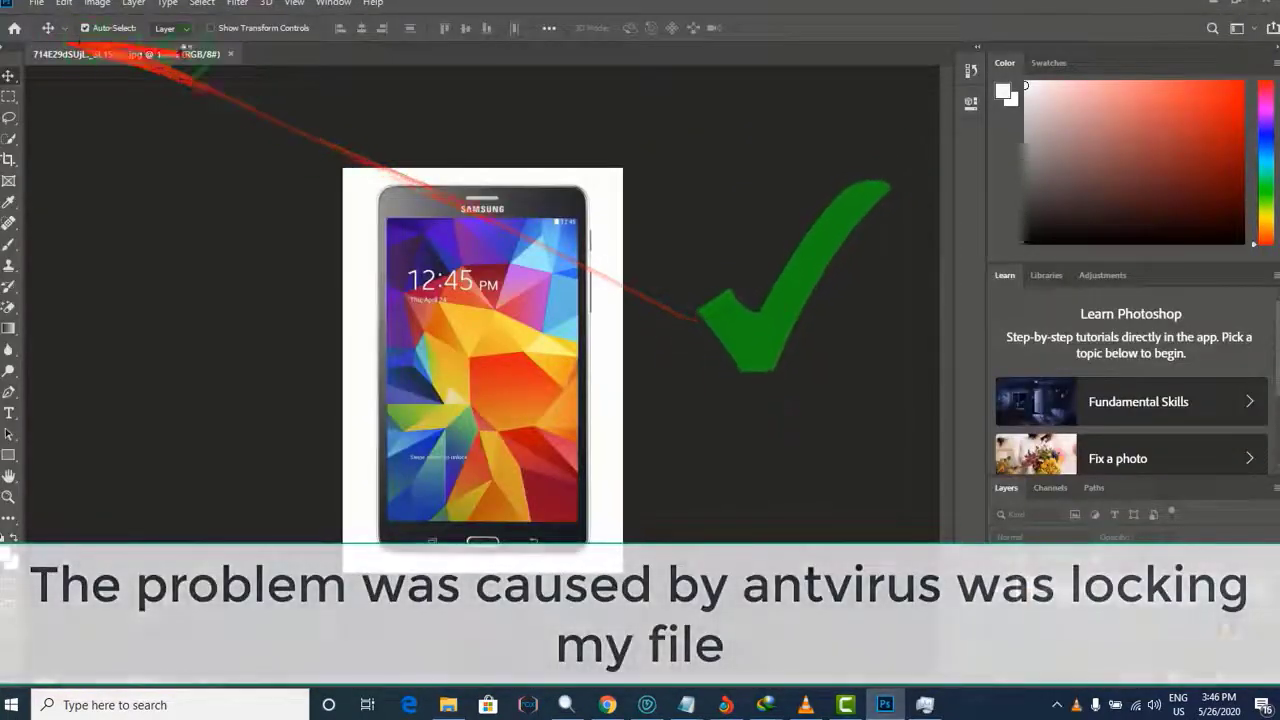
Step: Close the tablet image, view AVG internet security 2020 free.psd from recent files, then minimize Photoshop
click(230, 54)
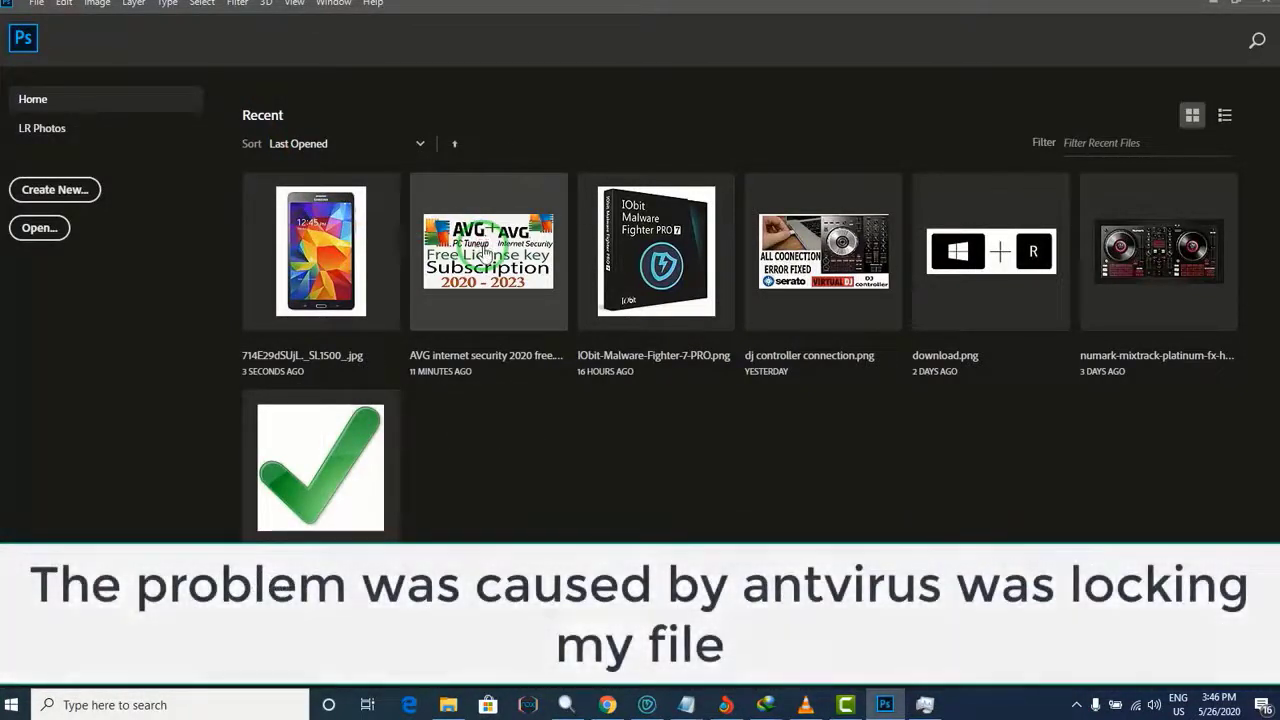
click(486, 240)
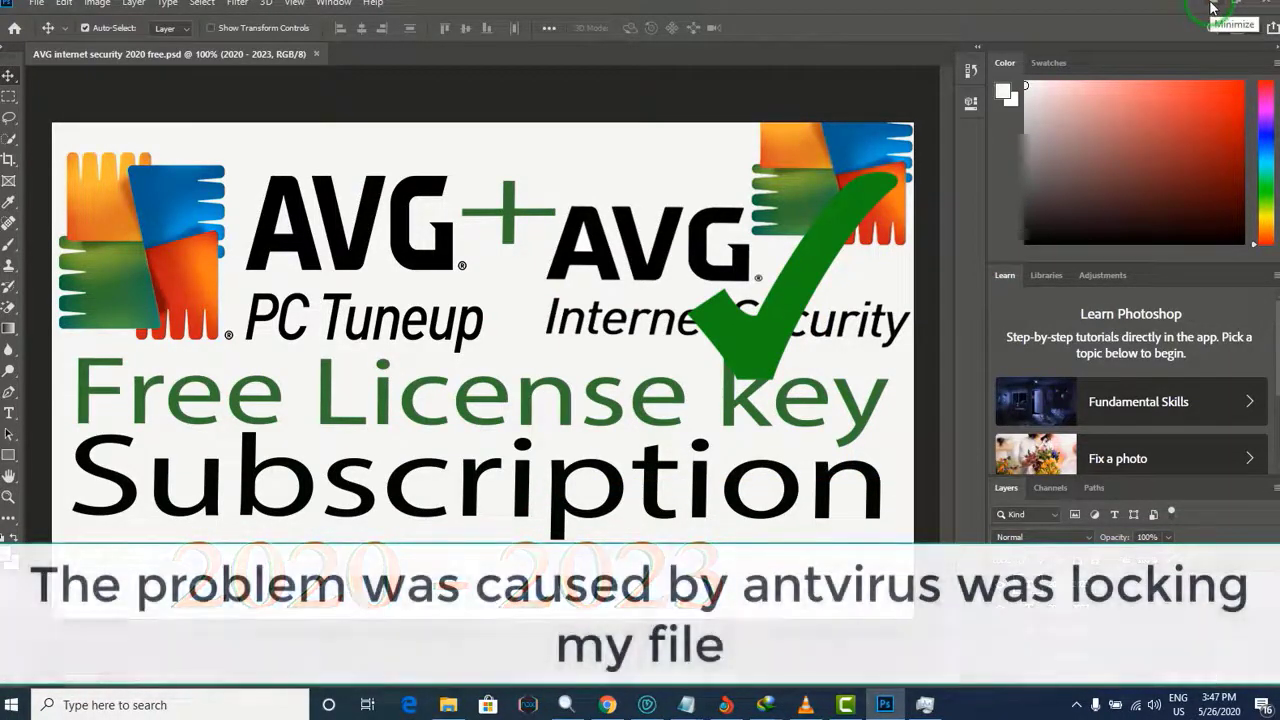
click(1267, 8)
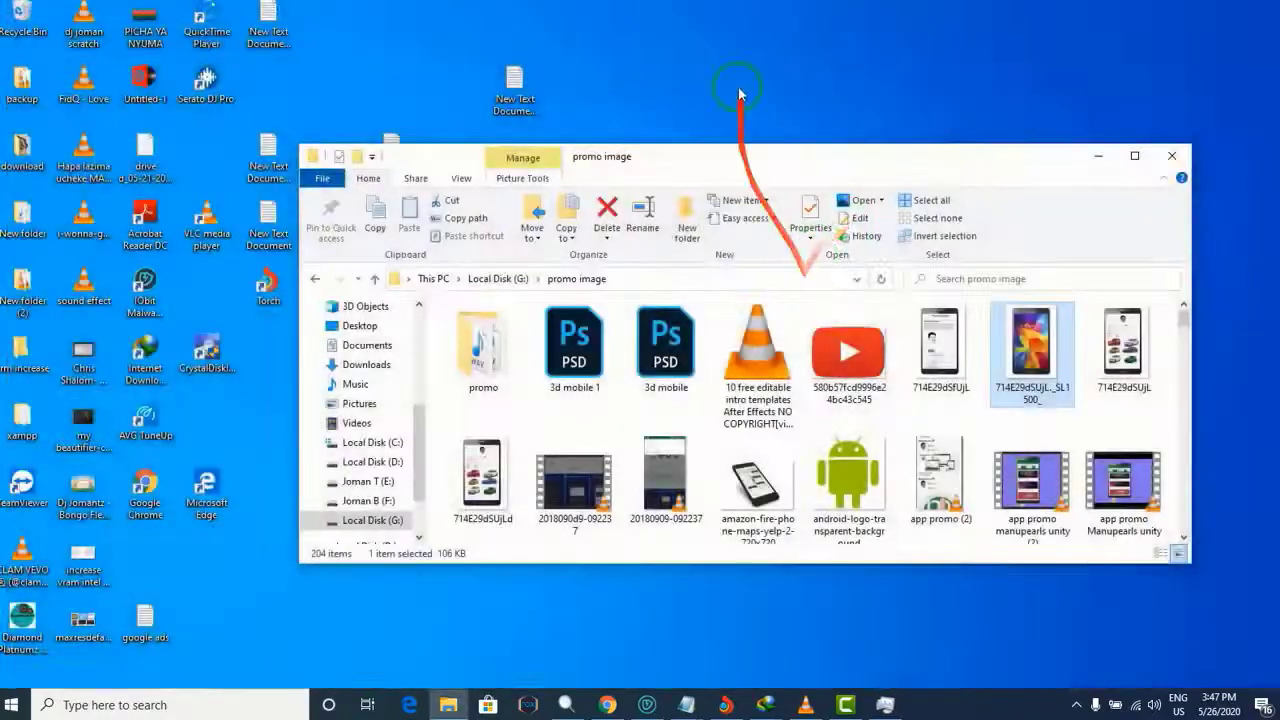
Step: Go to the Downloads folder and select the IObit-Malware-Fighter-7-PRO image
right_click(739, 22)
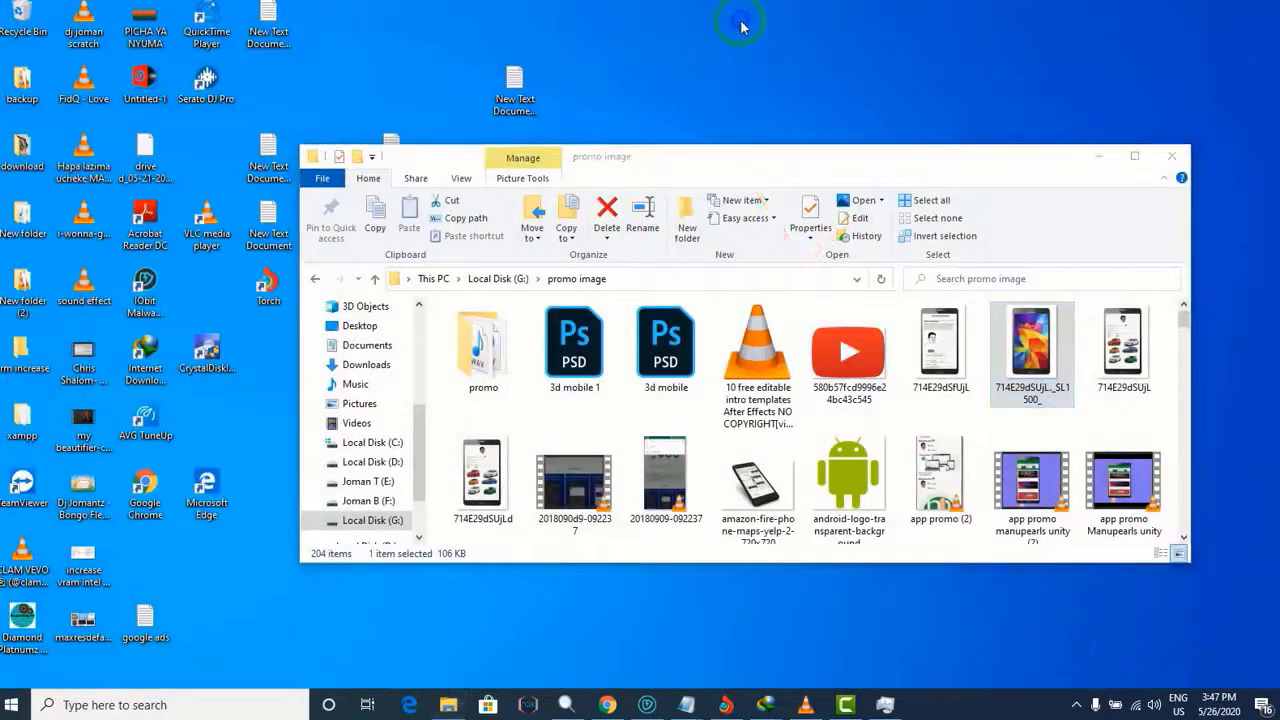
click(783, 70)
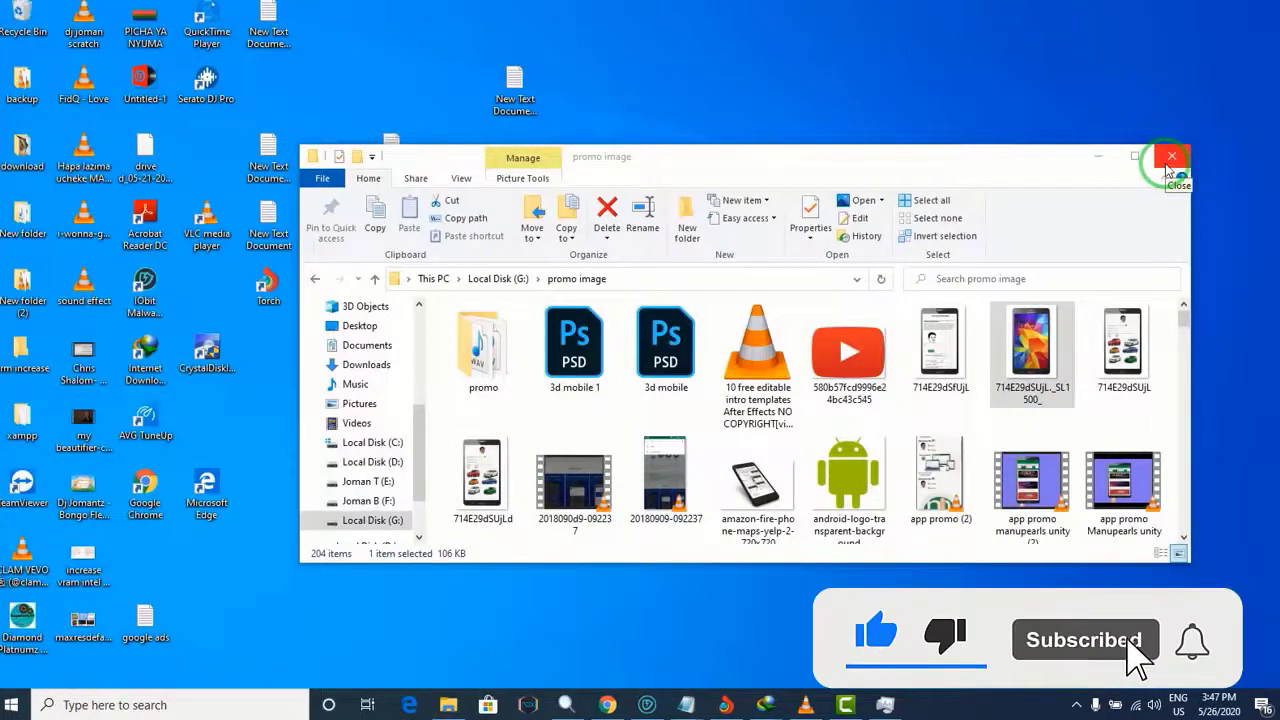
click(367, 366)
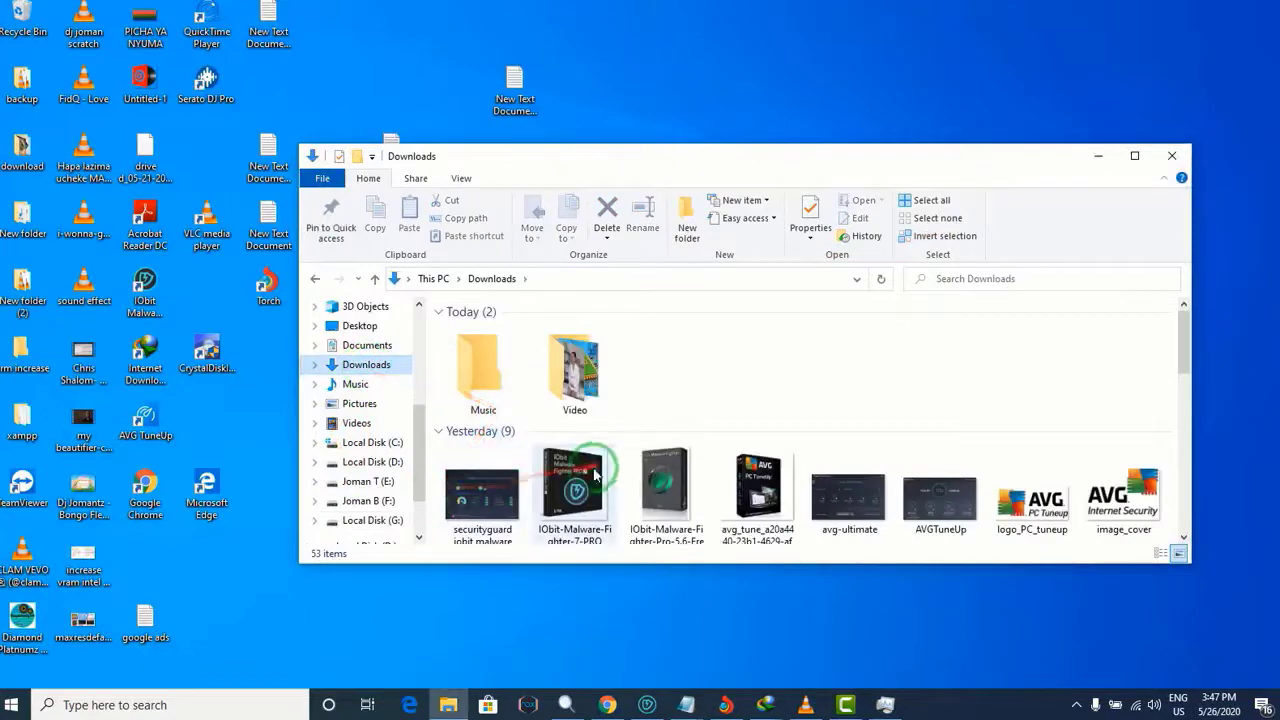
click(565, 474)
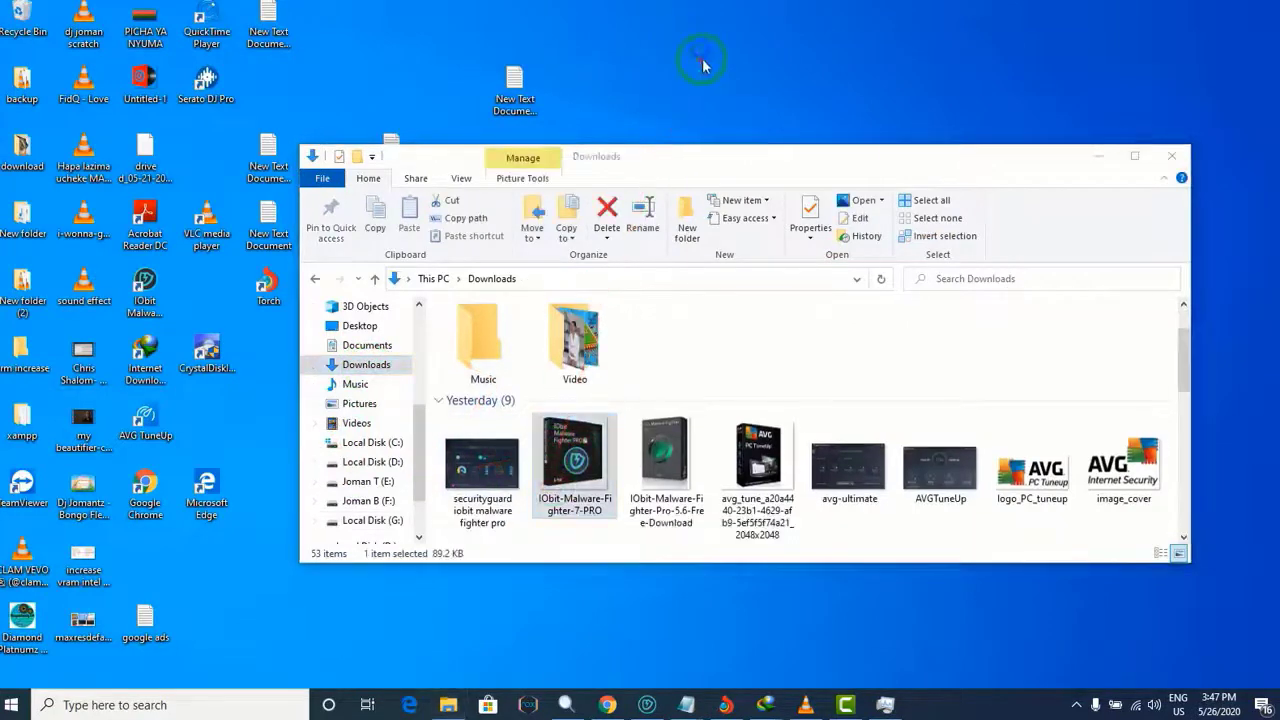
Step: Move the Downloads window right and the Photoshop CC 2019 shortcut to the top-left icons
right_click(692, 40)
click(705, 80)
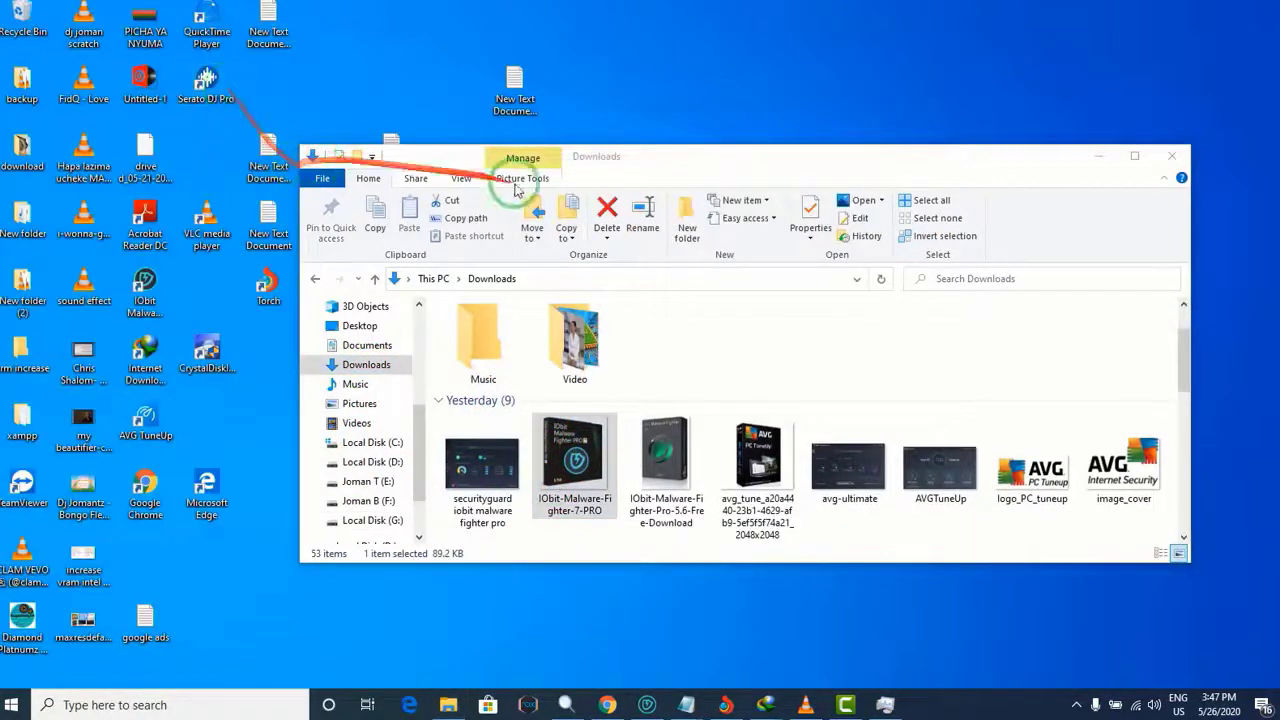
drag(653, 163, 783, 137)
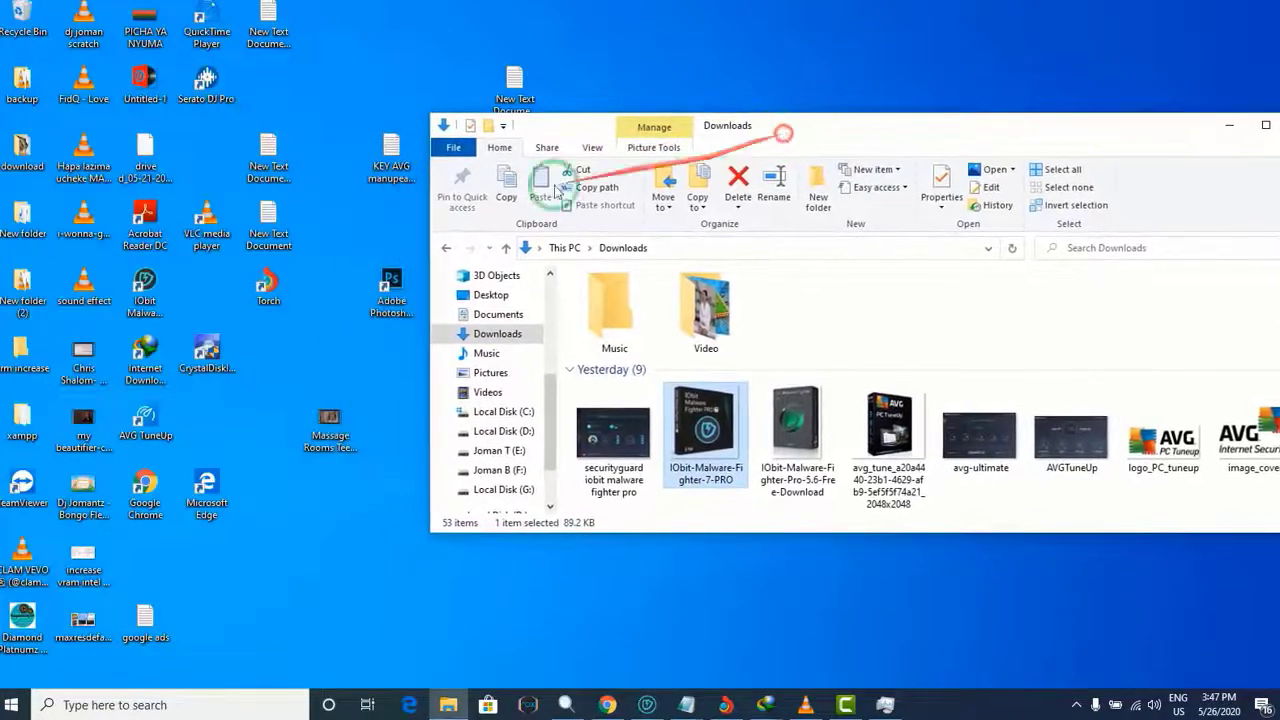
drag(390, 284, 200, 150)
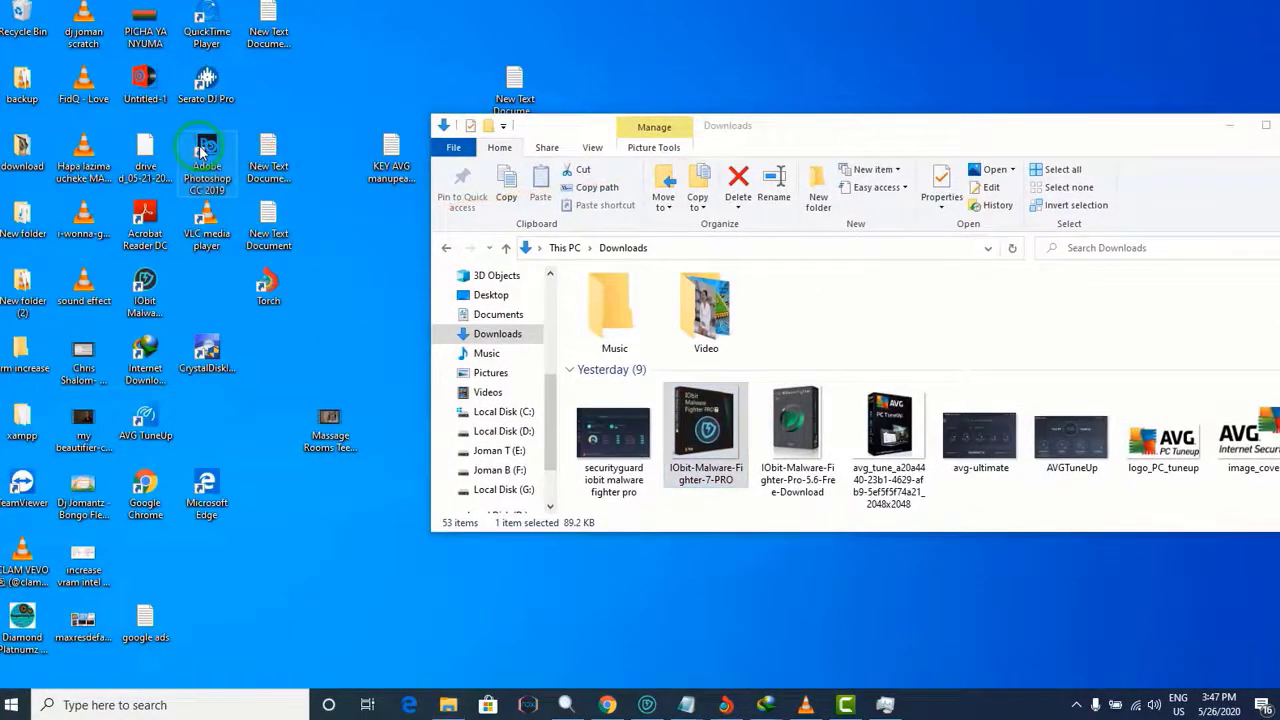
Step: Launch Photoshop and drag IObit-Malware-Fighter-7-PRO.png into it, opening without a lock error
double_click(202, 148)
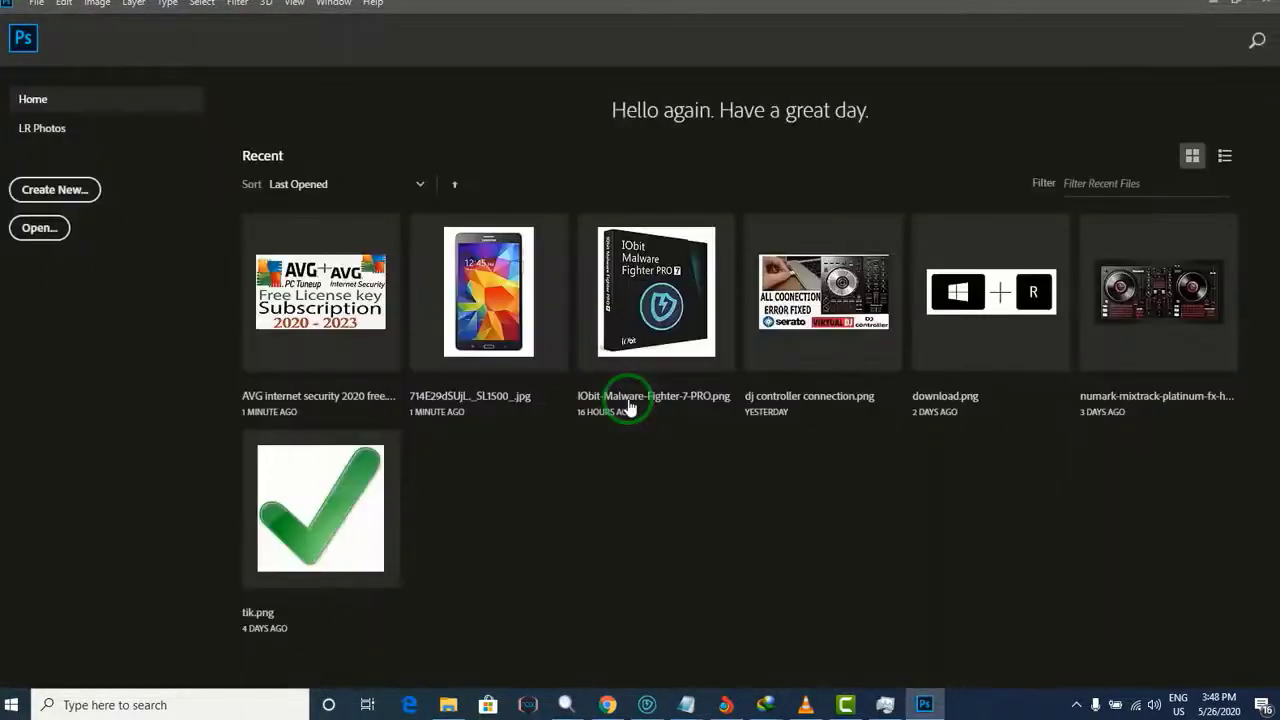
click(448, 704)
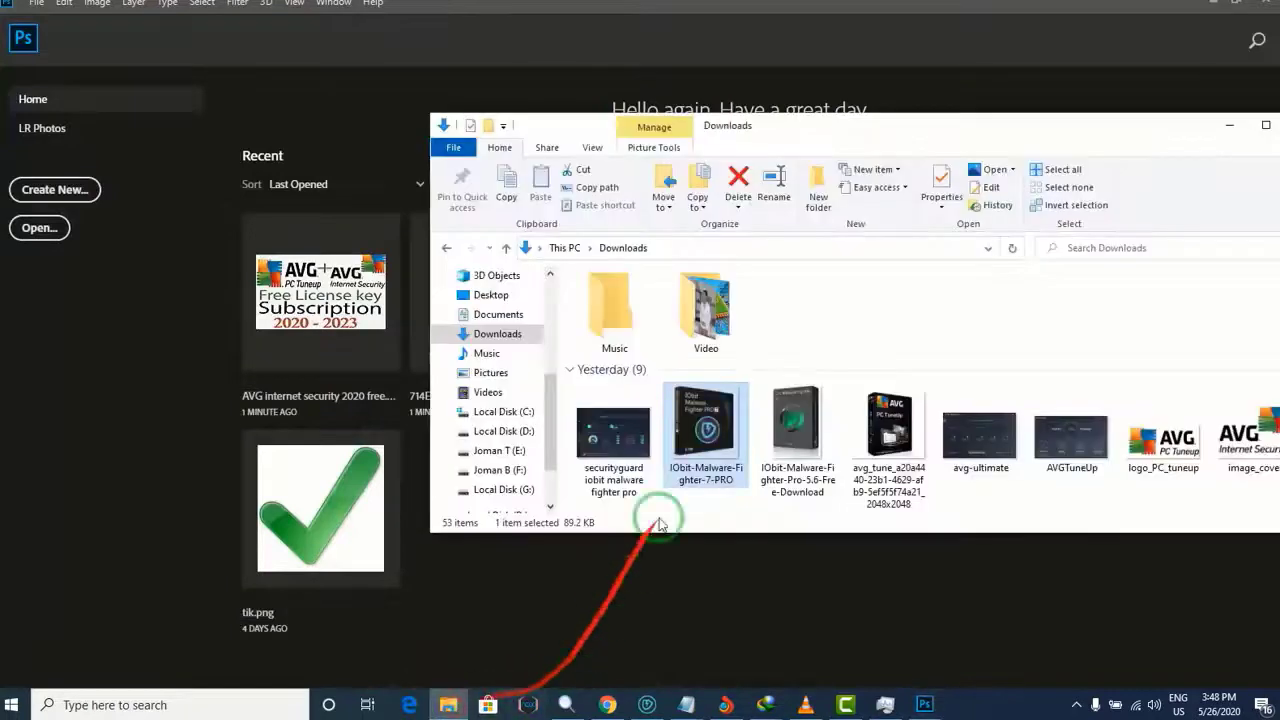
drag(705, 430, 336, 364)
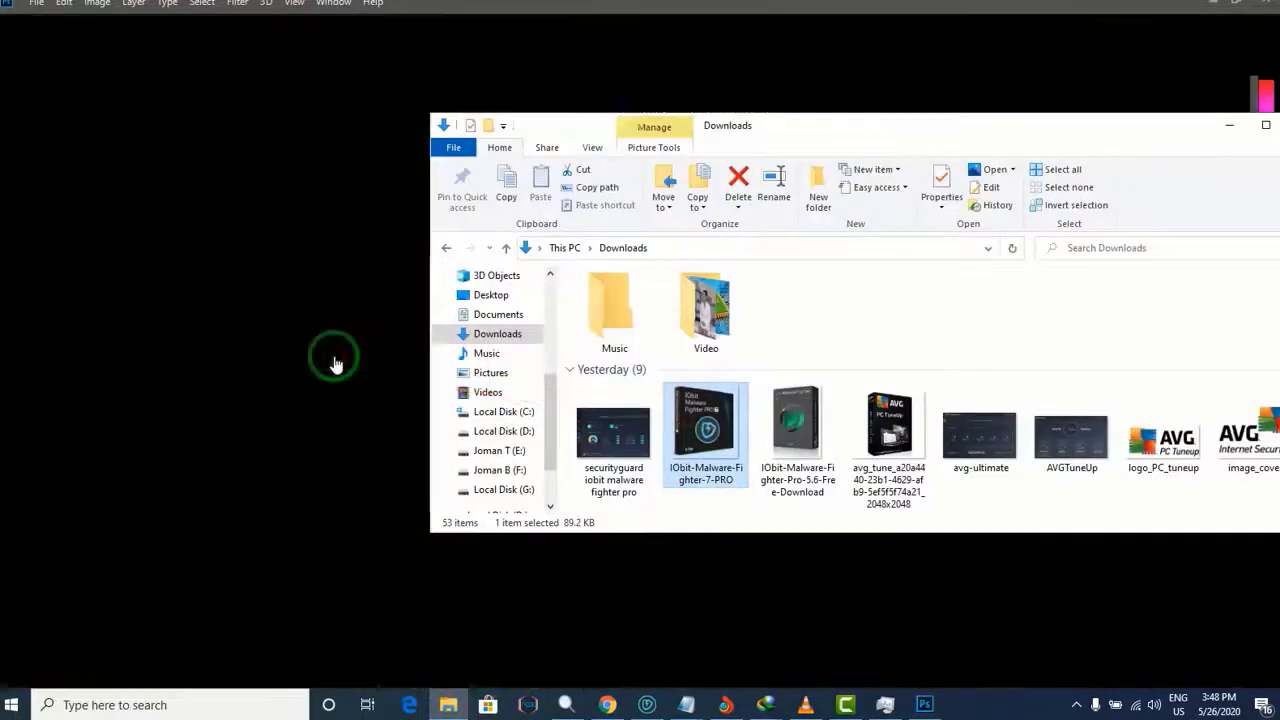
click(300, 100)
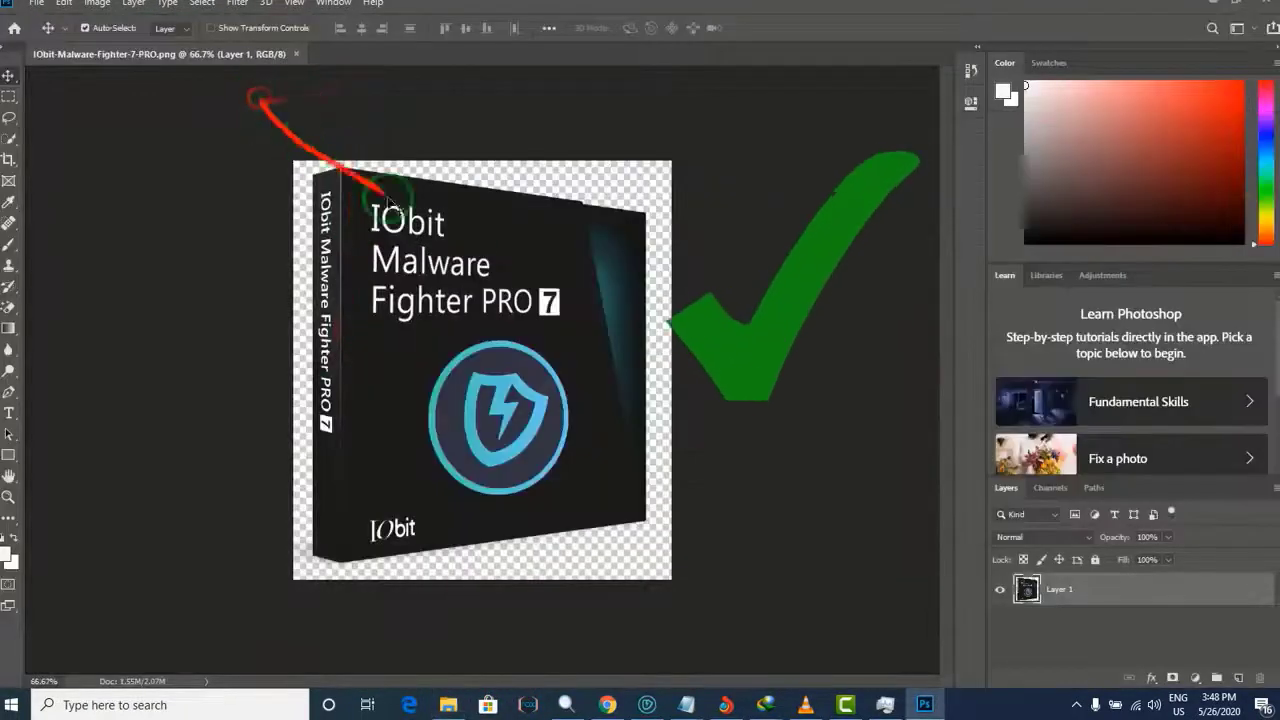
Step: Close the IObit image document, minimize Photoshop, and refresh the desktop
click(296, 53)
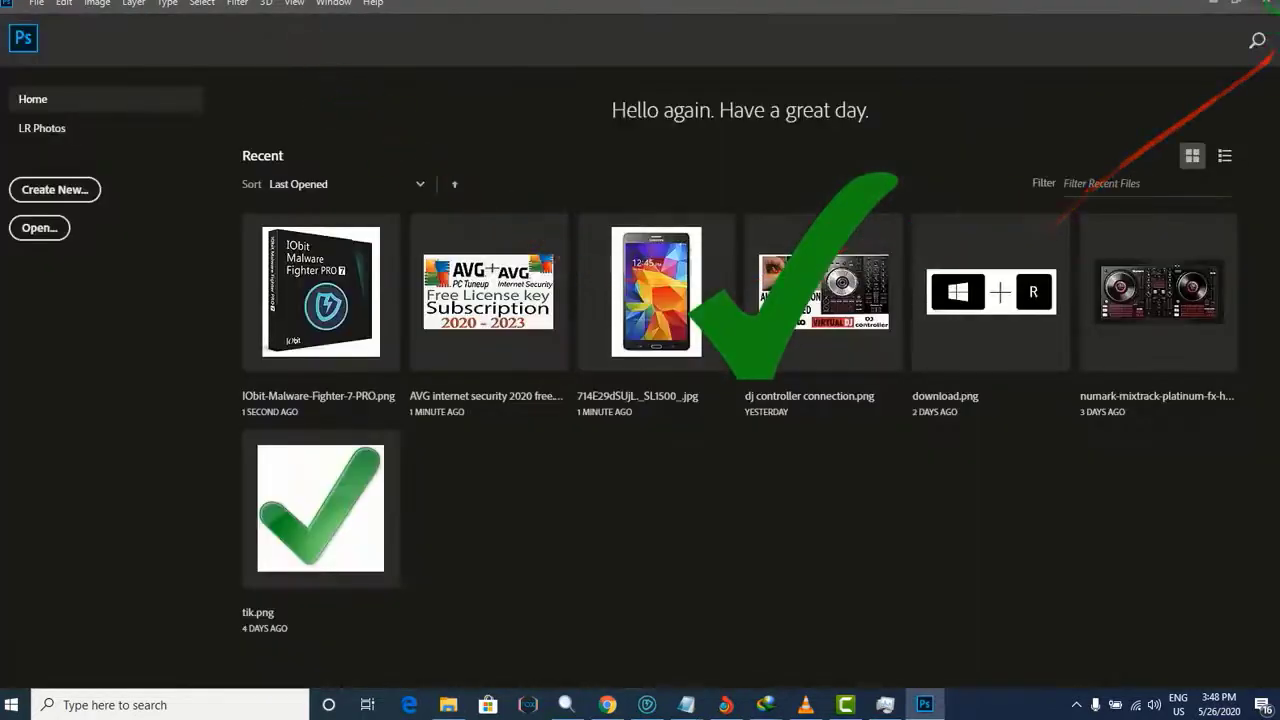
click(1211, 10)
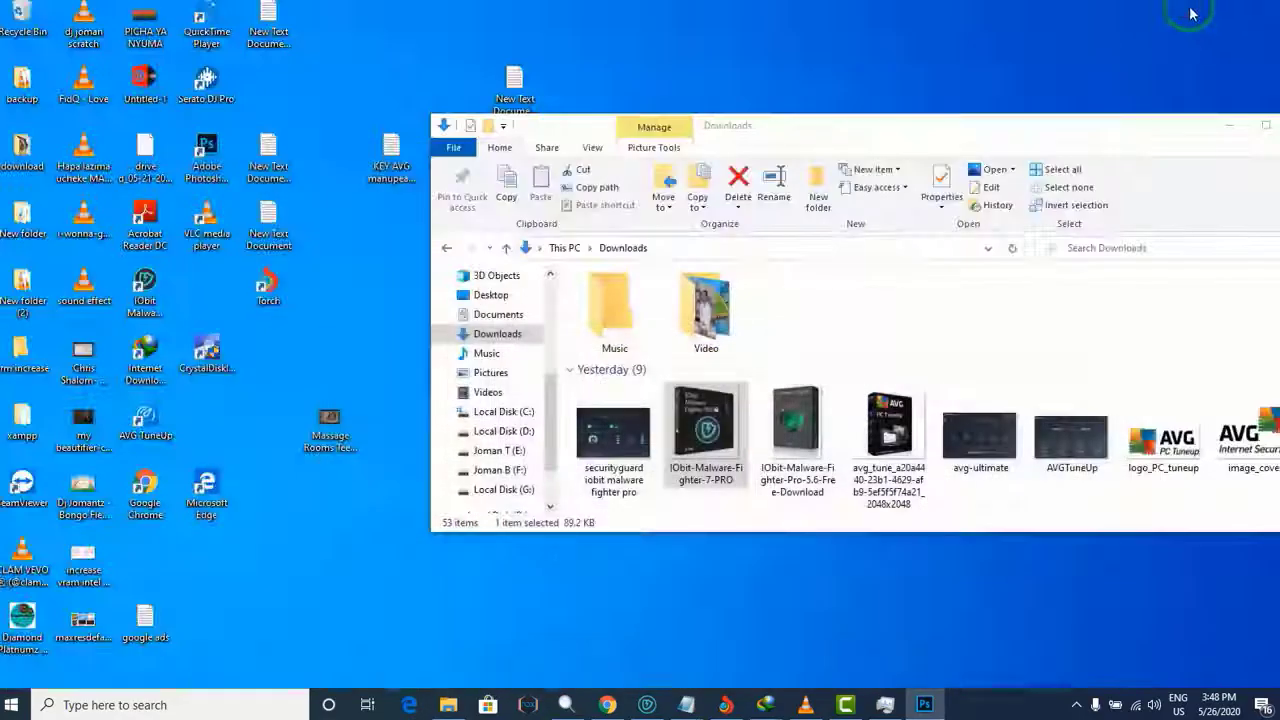
right_click(800, 34)
click(822, 81)
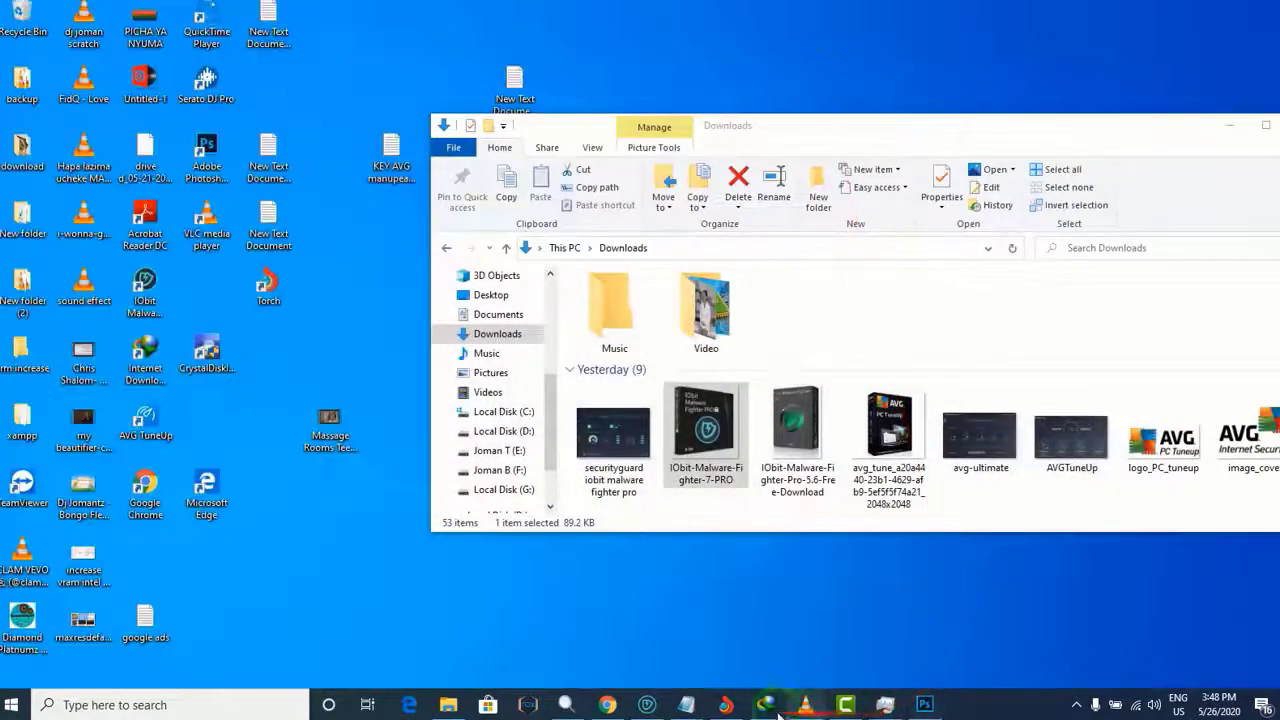
Step: Re-enable the Network, File, MBR, Camera, USB Disk and Malicious Action guards plus the Bitdefender engine
click(648, 704)
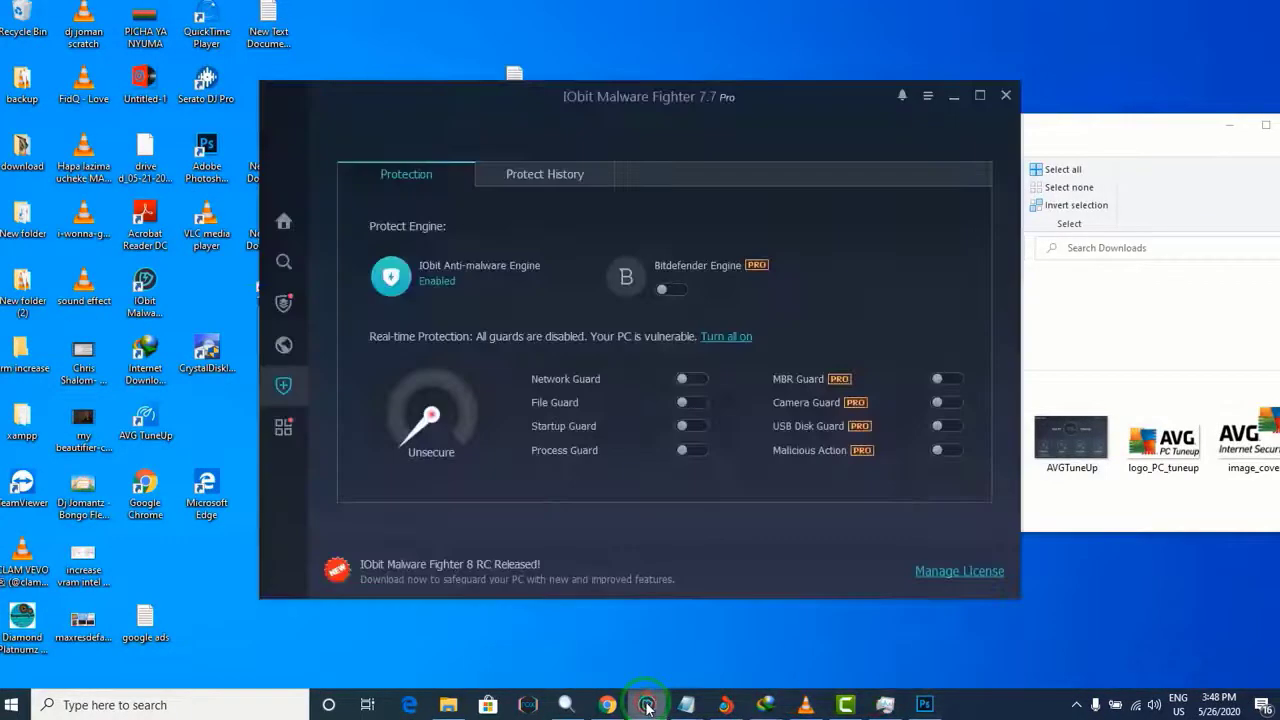
click(695, 402)
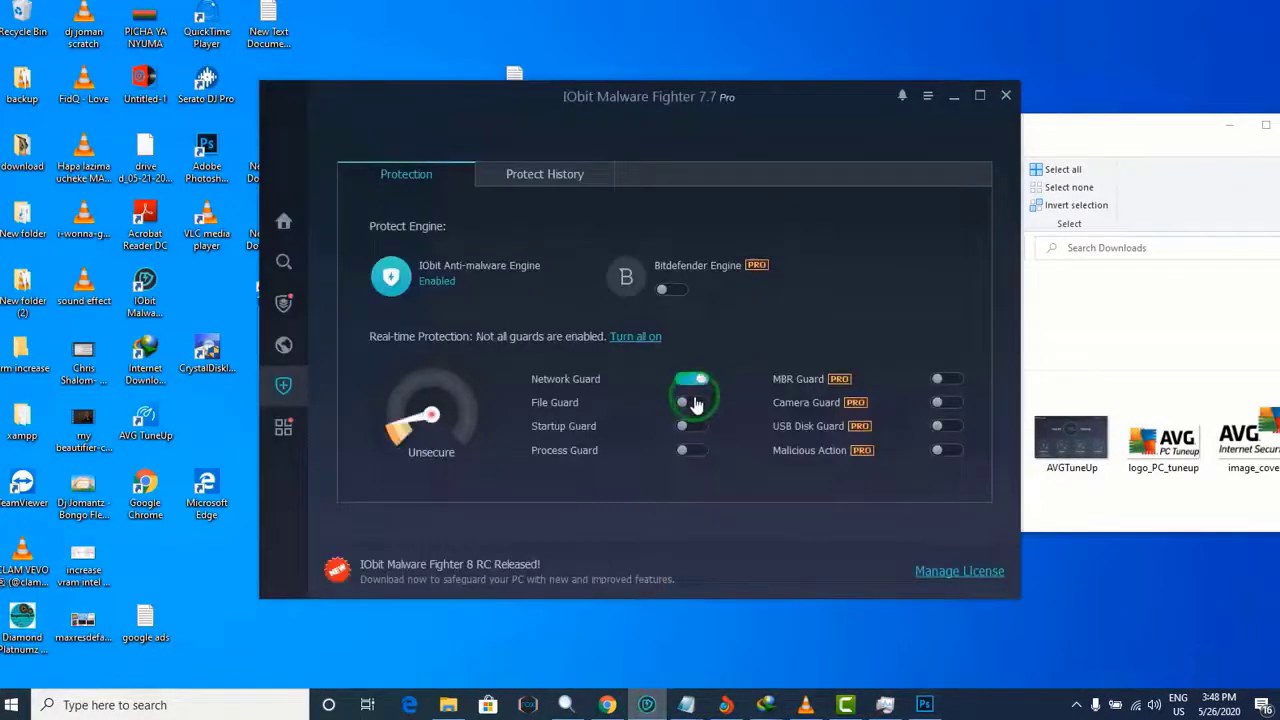
click(695, 437)
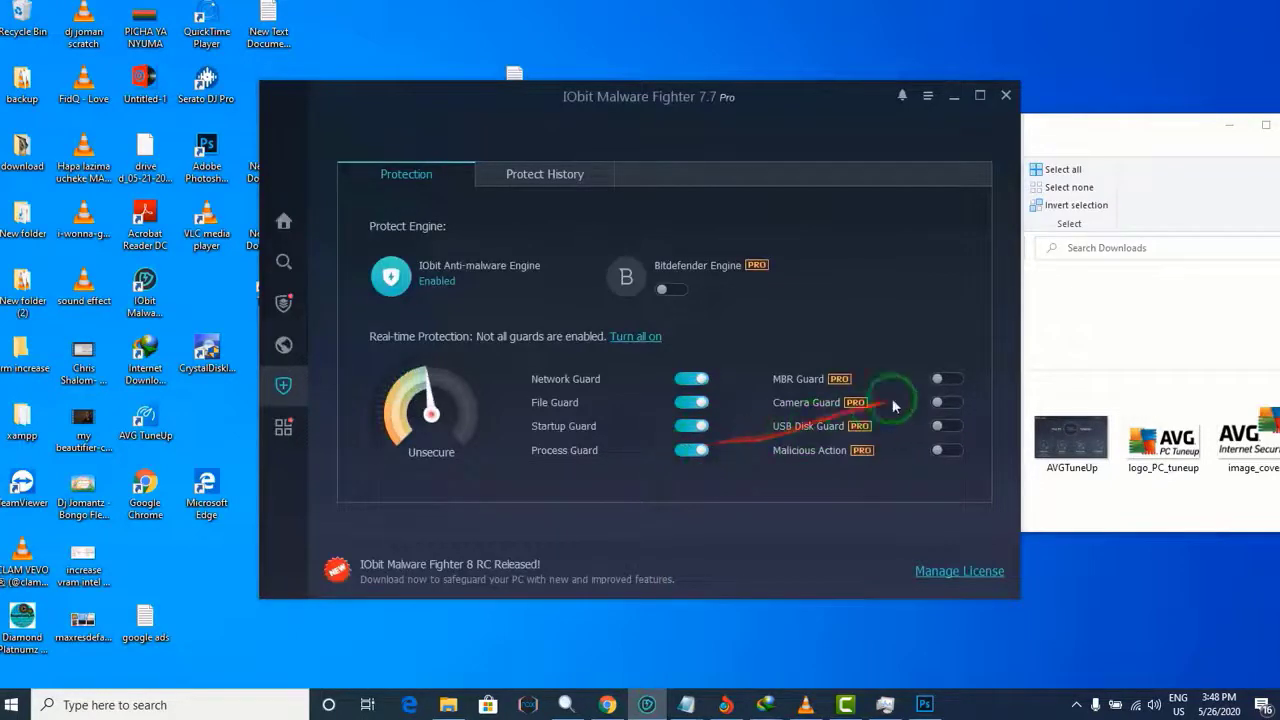
click(950, 403)
click(948, 427)
click(945, 452)
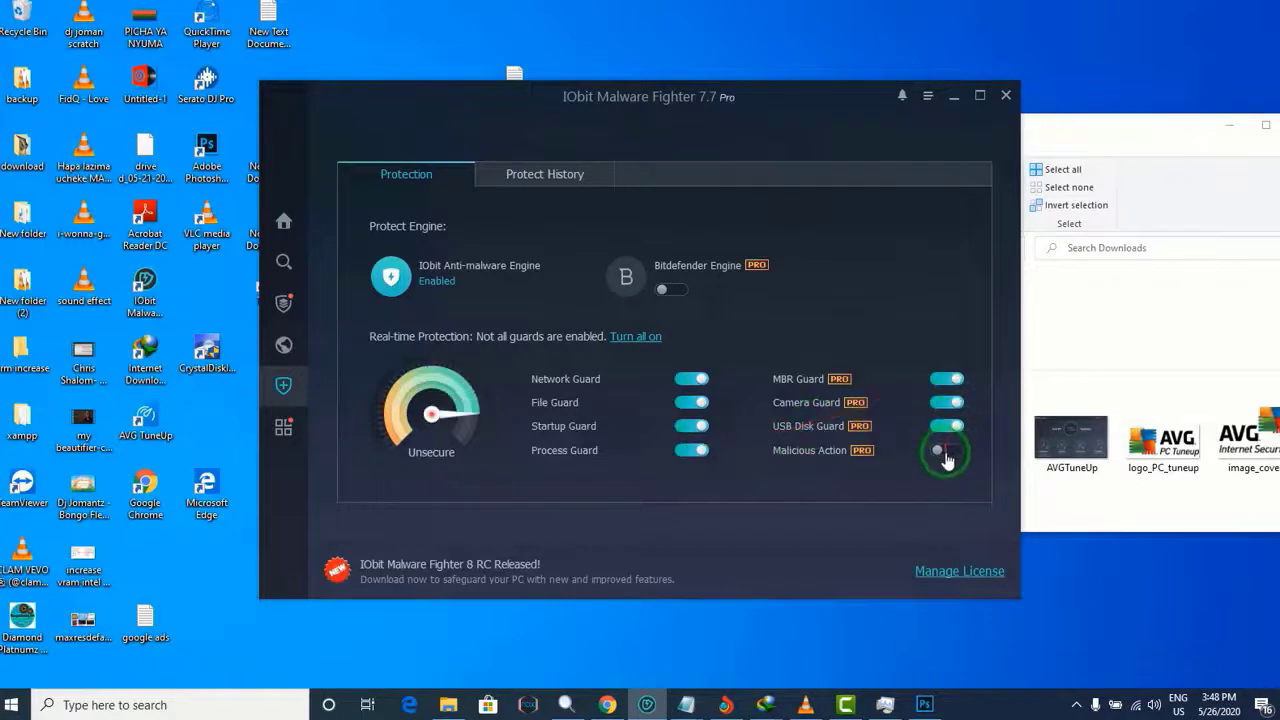
click(677, 319)
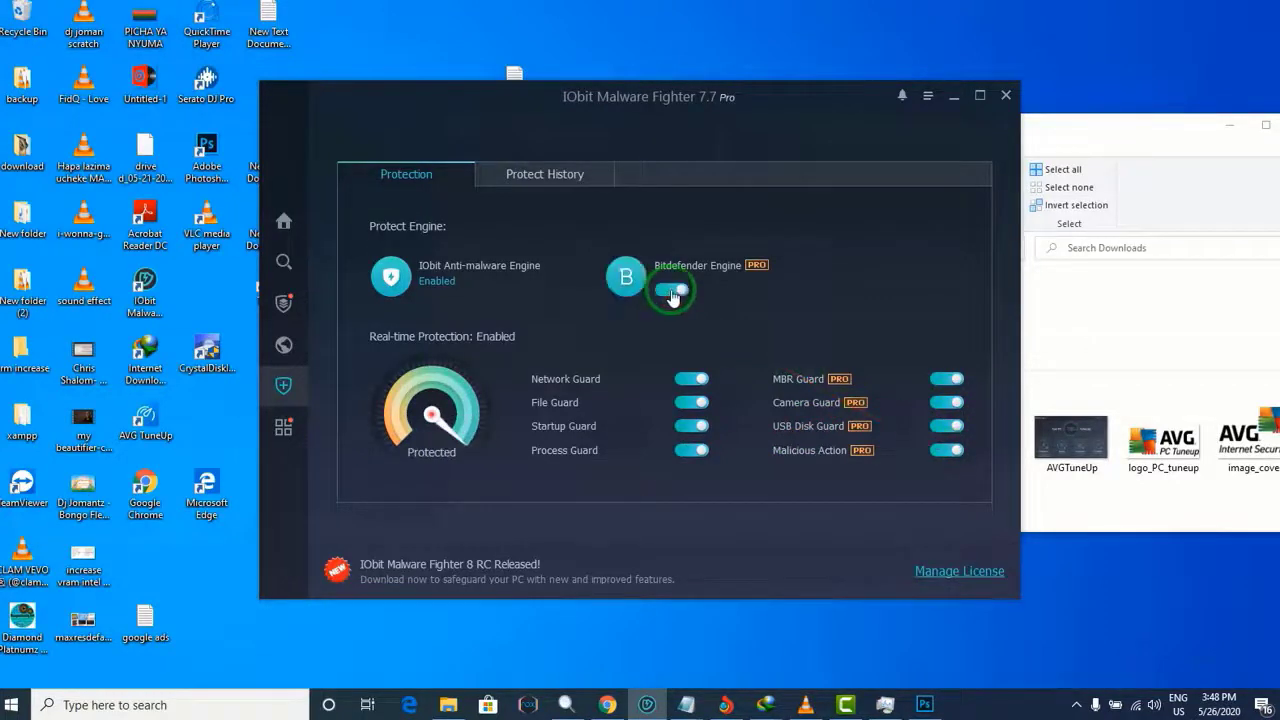
click(1046, 166)
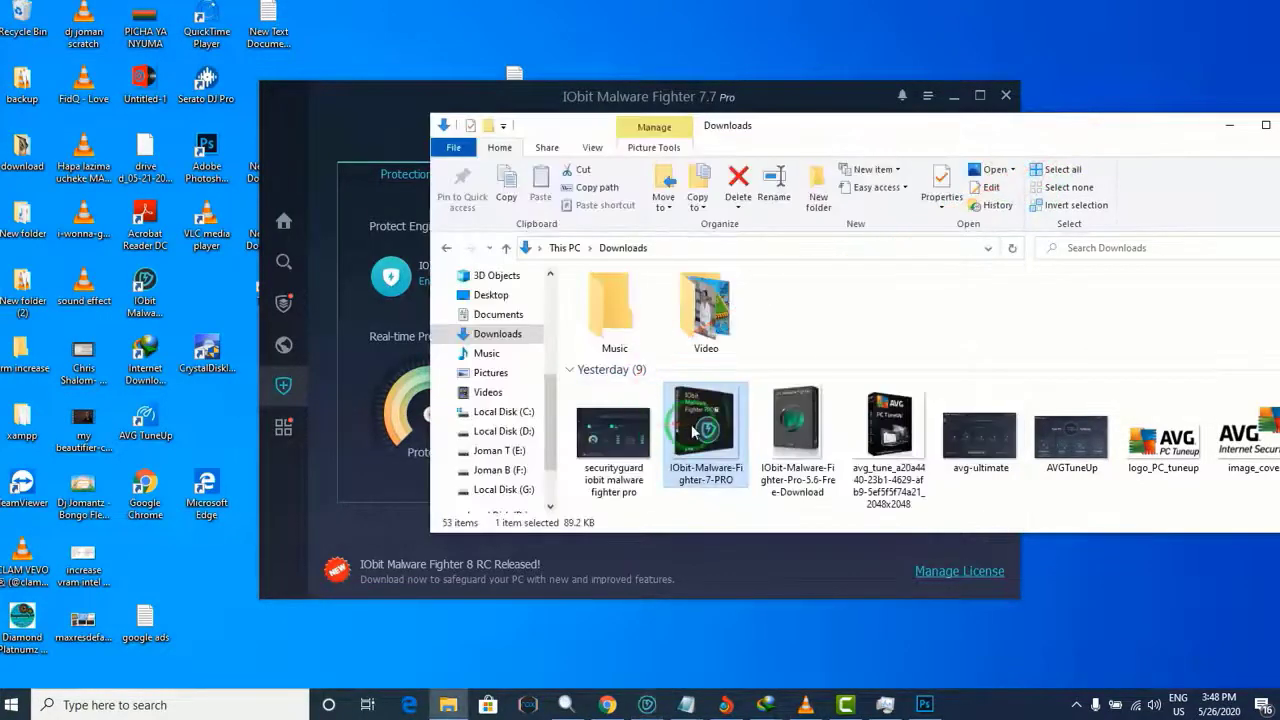
Step: Open IObit-Malware-Fighter-7-PRO.png in Photoshop without a lock error, then close the document
mouse_move(705, 430)
mouse_down()
mouse_move(930, 705)
mouse_move(560, 366)
mouse_up()
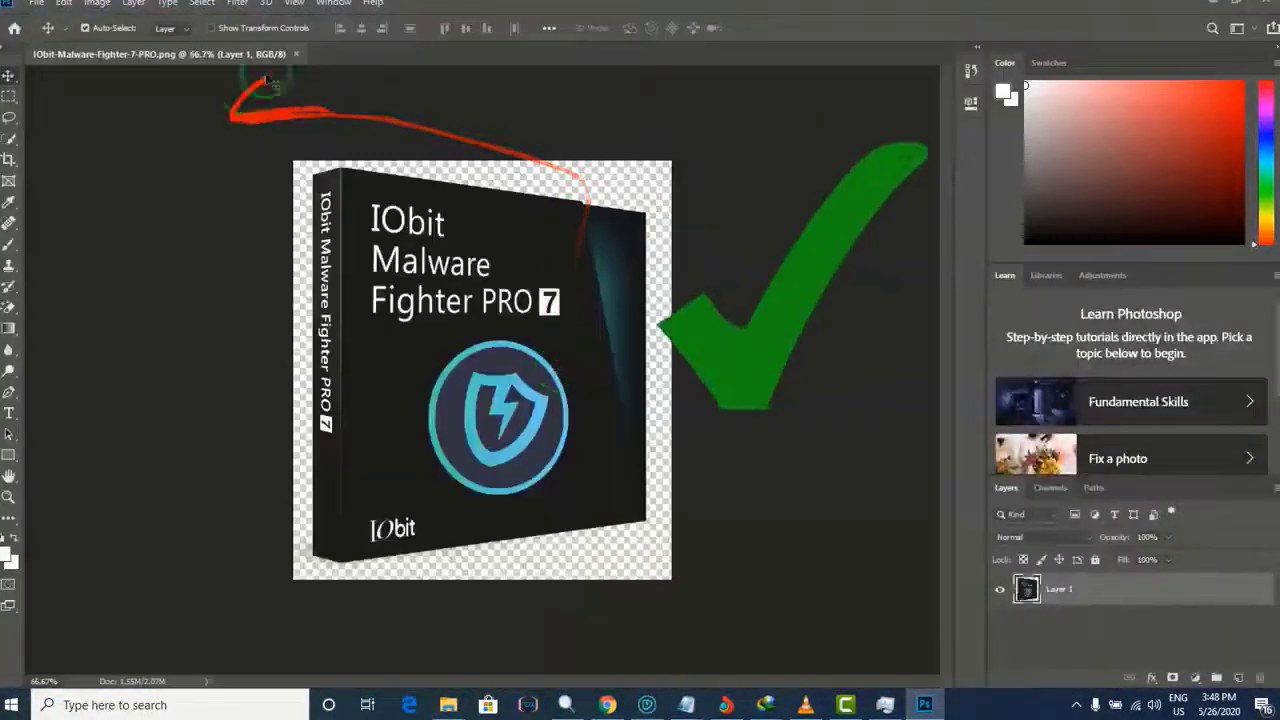
click(296, 55)
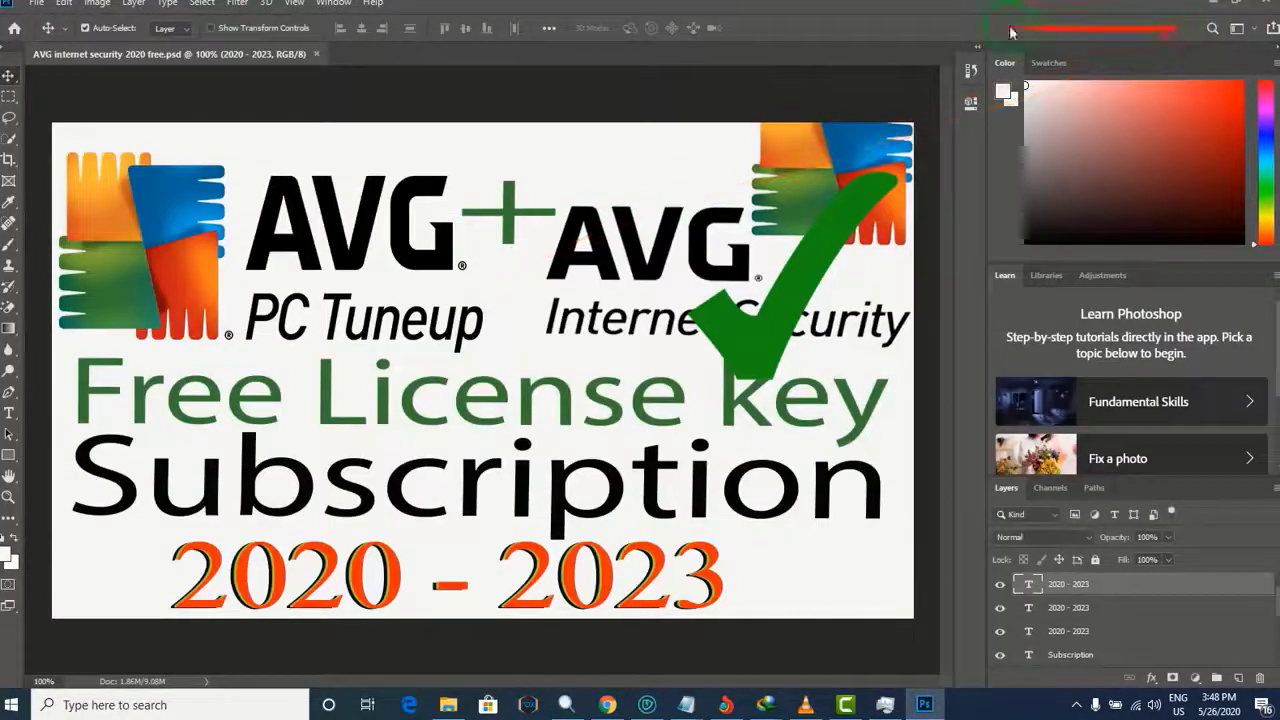
Step: Minimize Photoshop, bring IObit Malware Fighter forward showing Protected, and refresh the desktop
click(1213, 9)
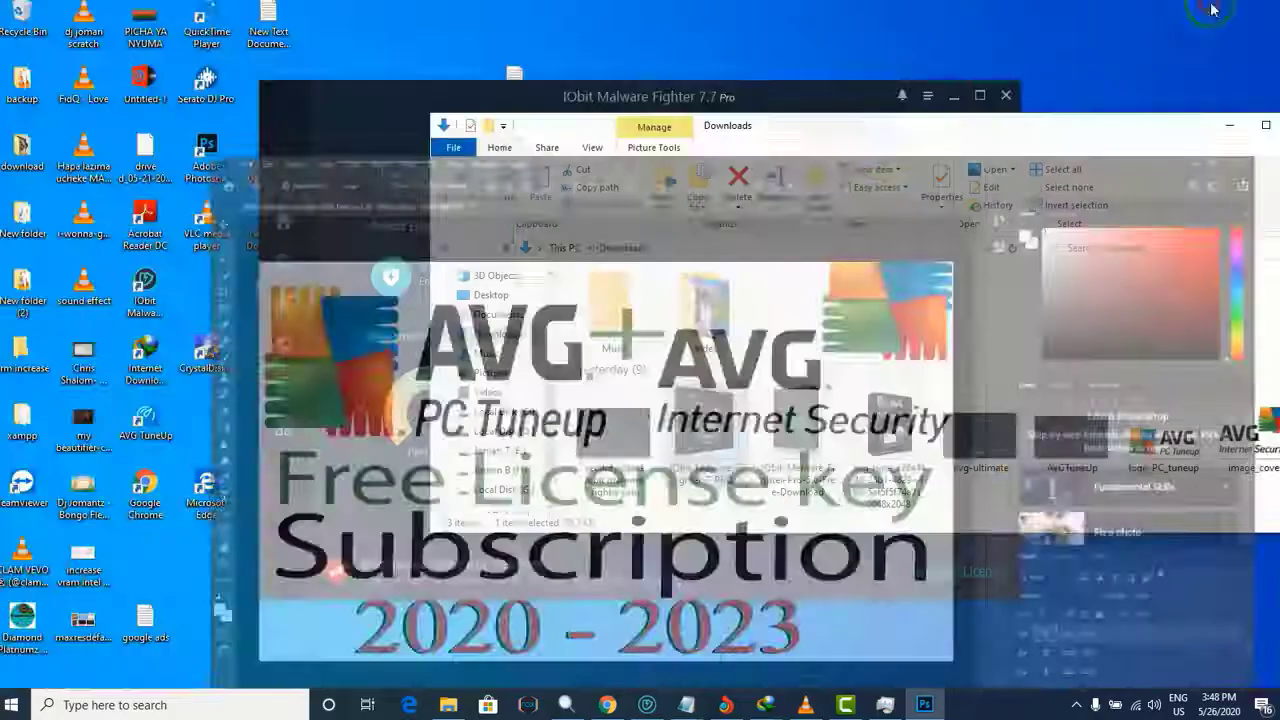
click(405, 91)
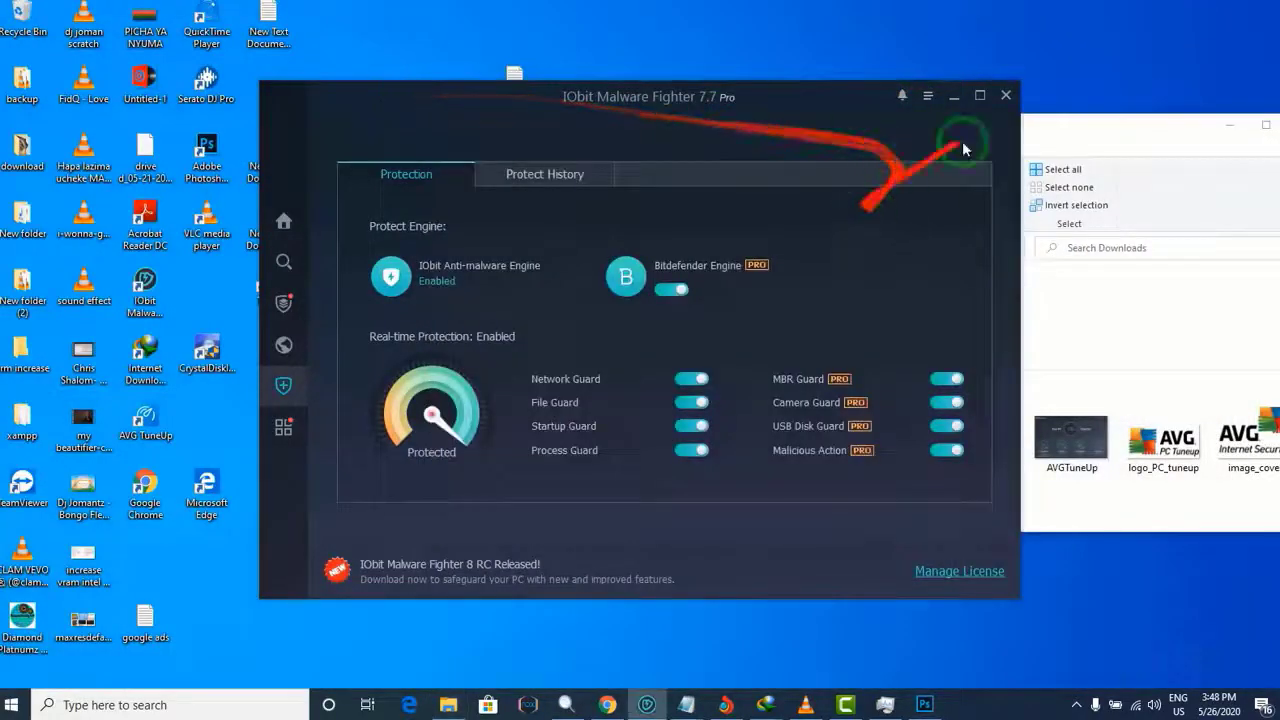
right_click(1200, 29)
click(1150, 78)
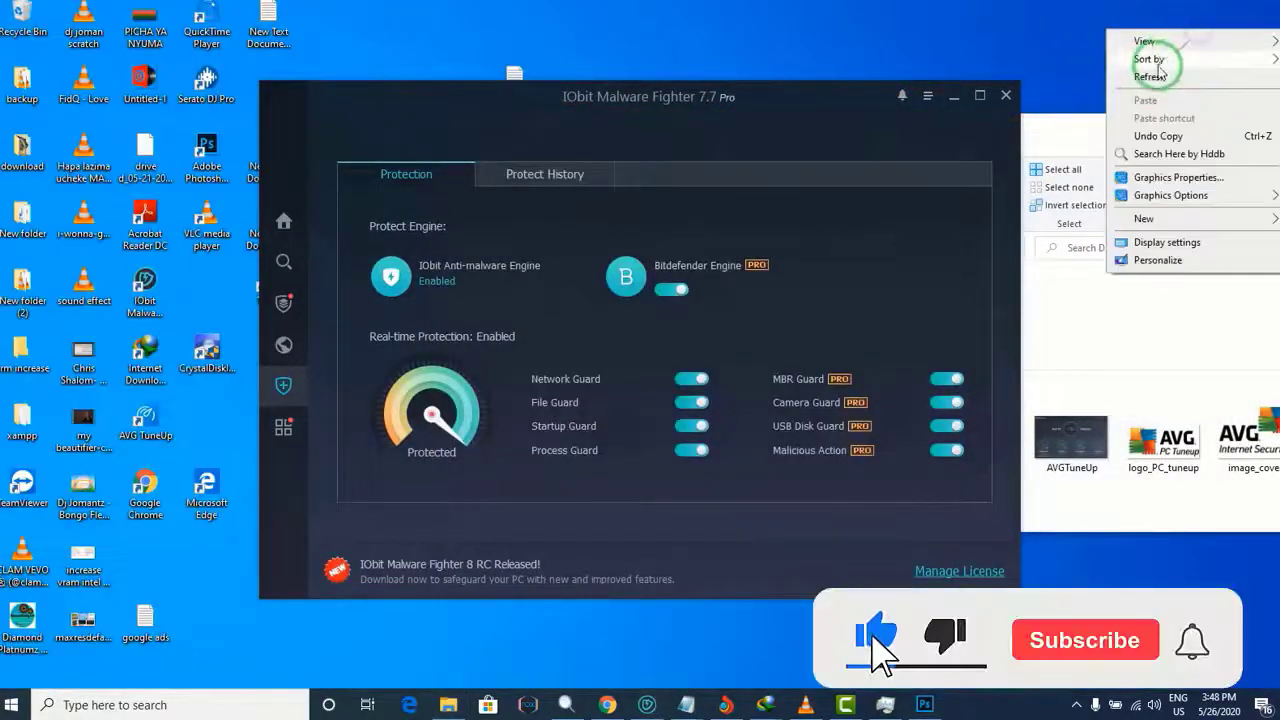